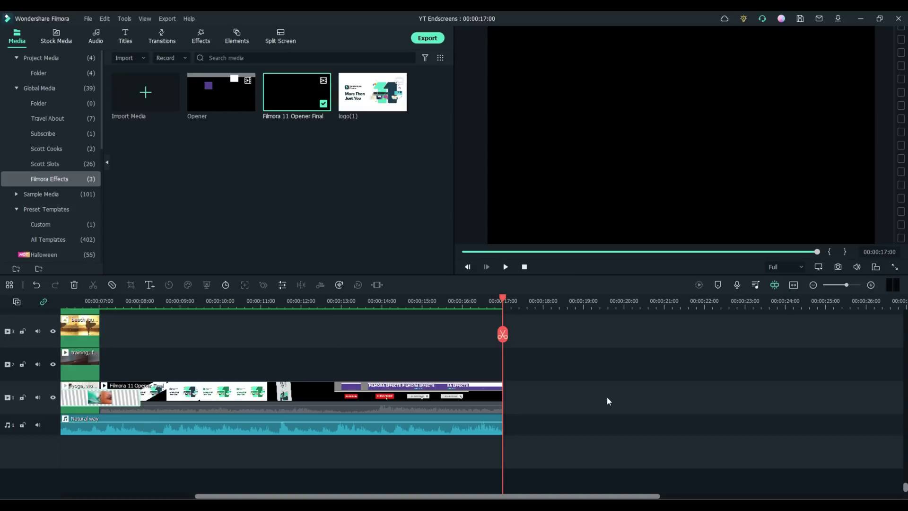
# Show the 57 YouTube Endscreen preset templates and browse through them.
pyautogui.moveTo(590, 495); pyautogui.dragTo(685, 495)
pyautogui.click(39, 88)
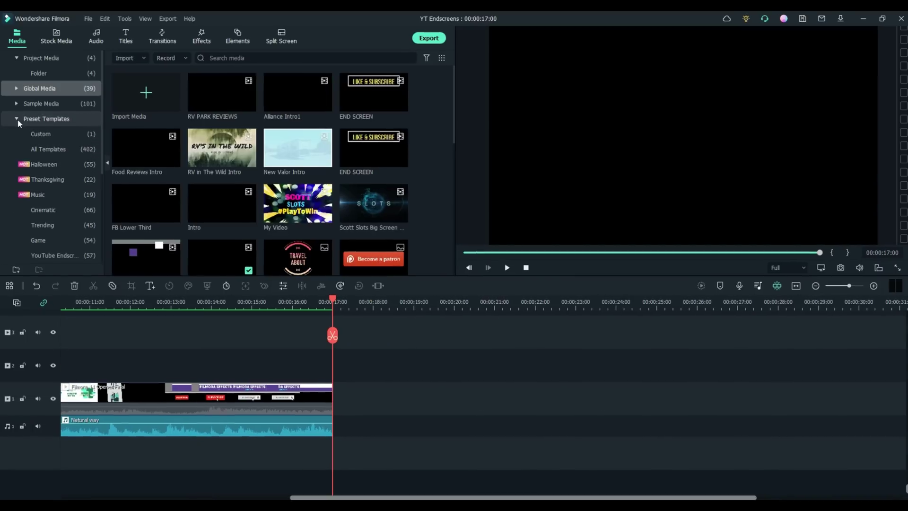
pyautogui.click(40, 119)
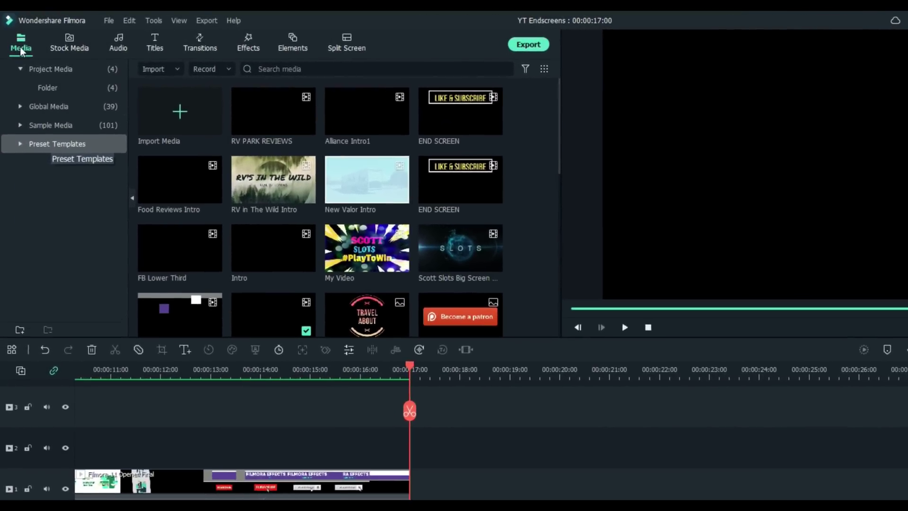
pyautogui.click(21, 158)
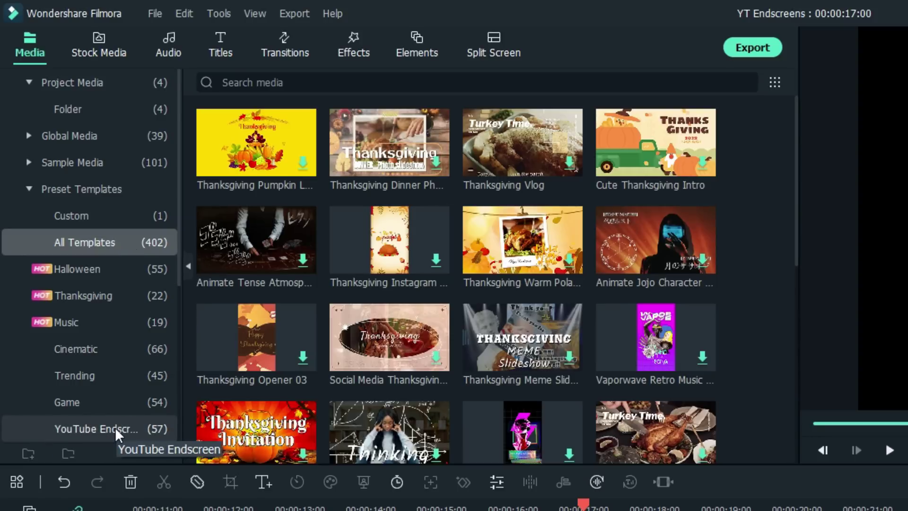
pyautogui.click(116, 434)
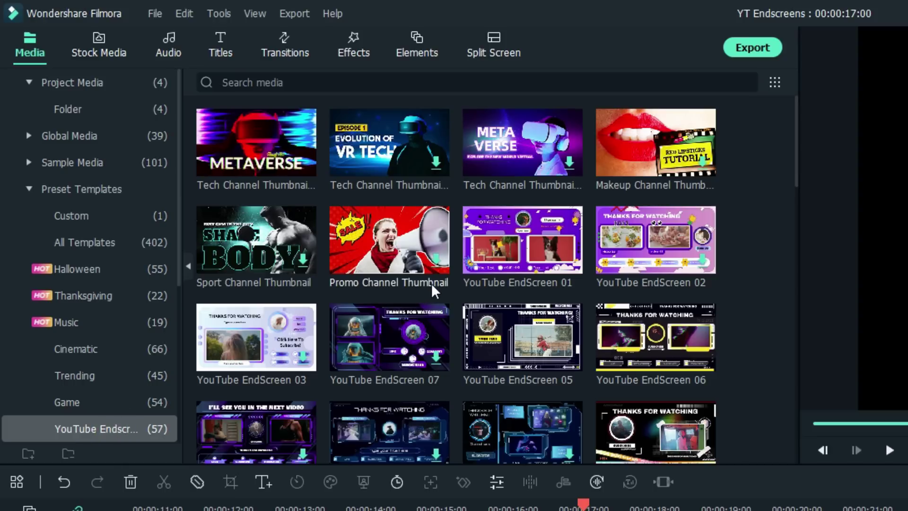
pyautogui.scroll(-15, 520, 303)
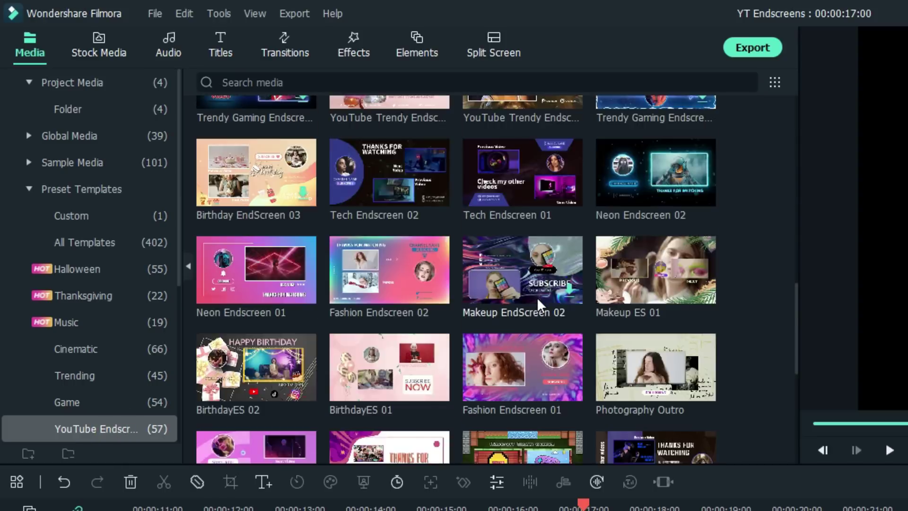
pyautogui.scroll(-7, 538, 306)
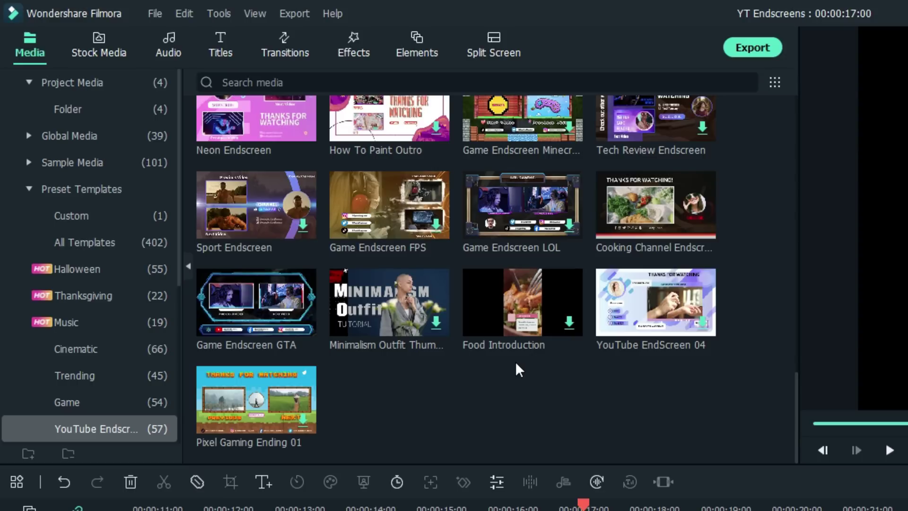
pyautogui.scroll(4, 519, 363)
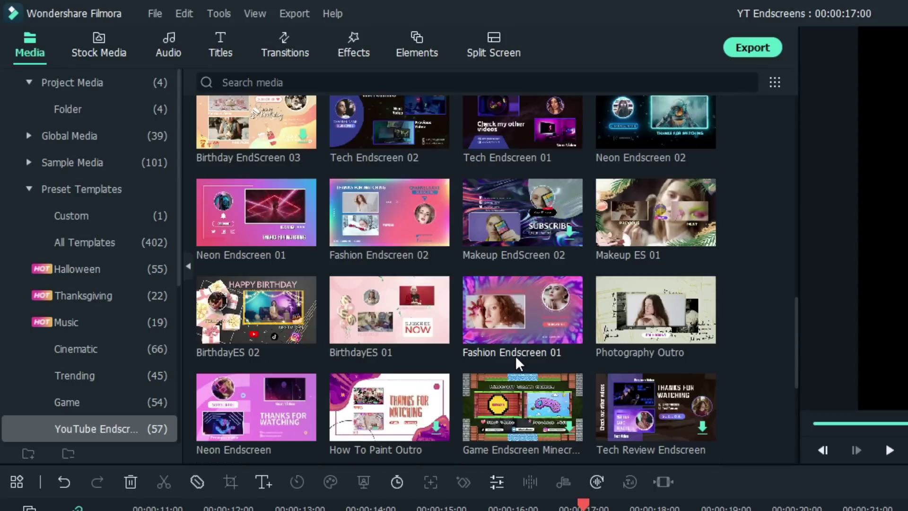
pyautogui.scroll(-5, 518, 363)
pyautogui.scroll(3, 518, 363)
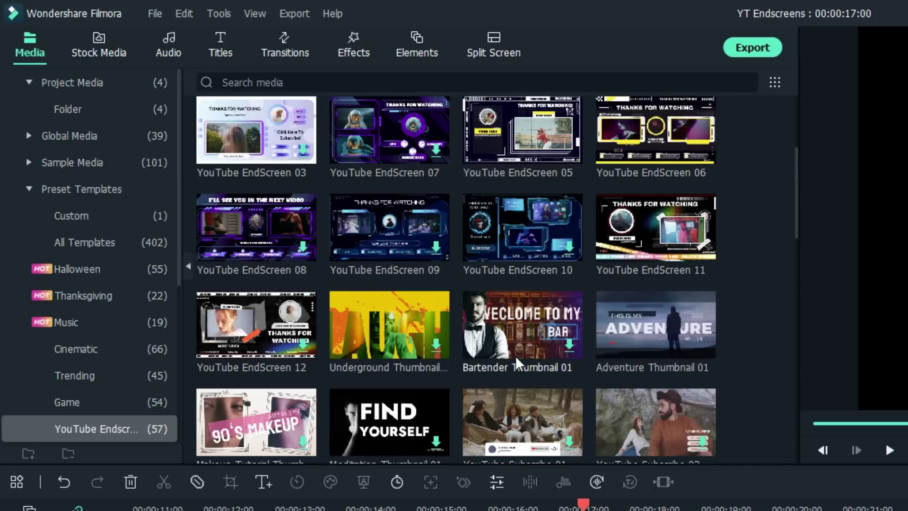
pyautogui.scroll(4, 525, 352)
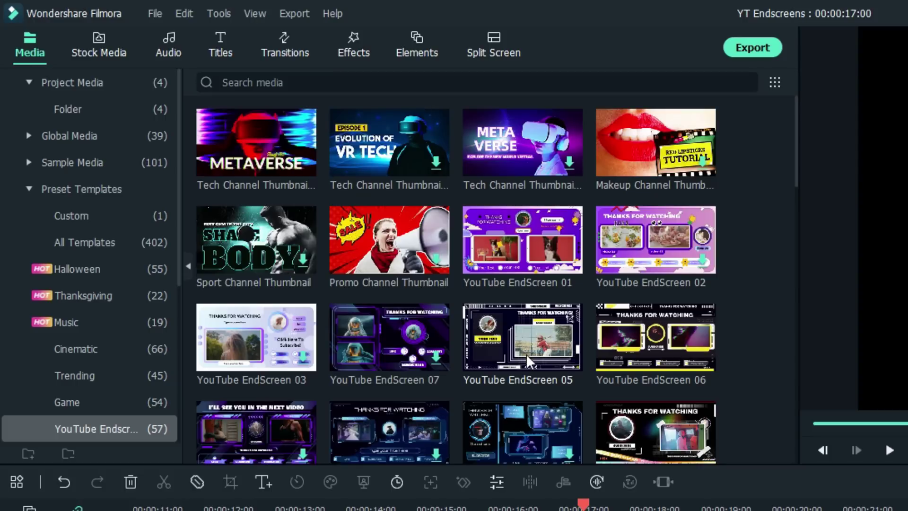
# Preview YouTube EndScreen 06 and drag it onto the timeline just past the video's end.
pyautogui.doubleClick(620, 341)
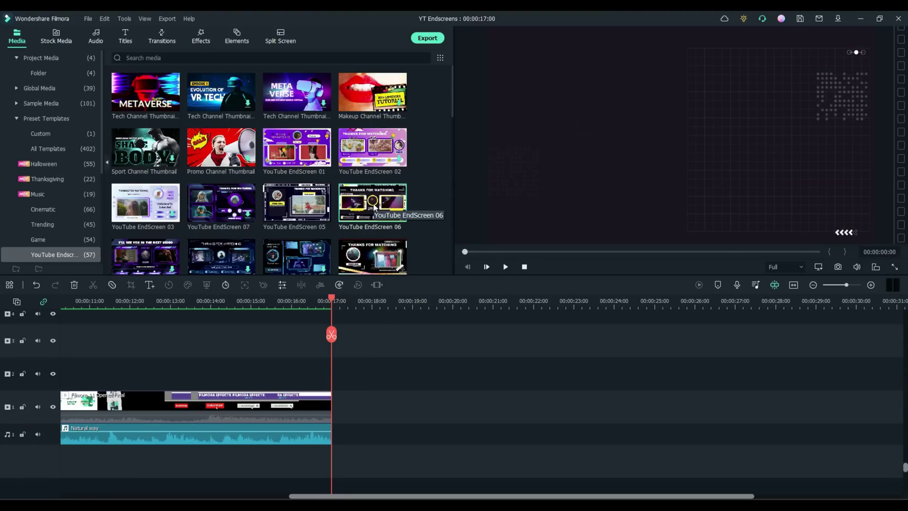
pyautogui.moveTo(508, 496)
pyautogui.mouseDown()
pyautogui.moveTo(454, 497)
pyautogui.moveTo(491, 498)
pyautogui.mouseUp()
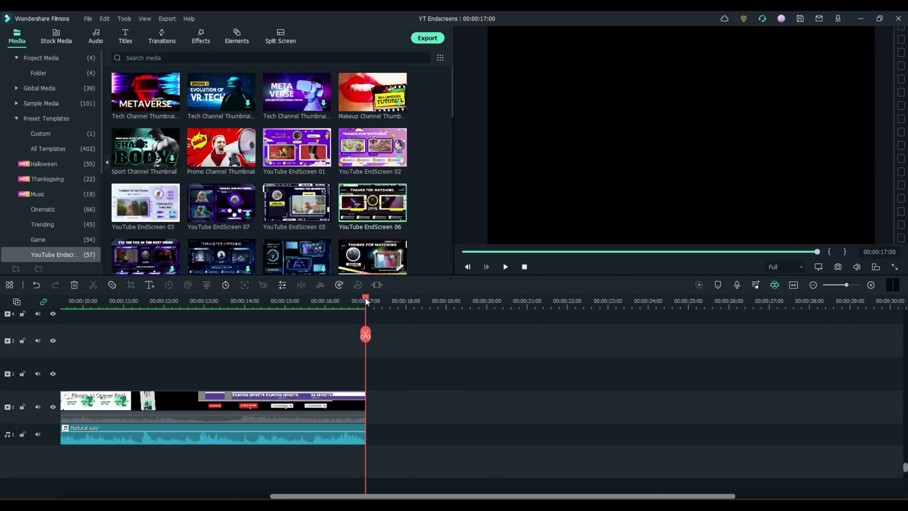
pyautogui.moveTo(365, 298); pyautogui.dragTo(435, 297)
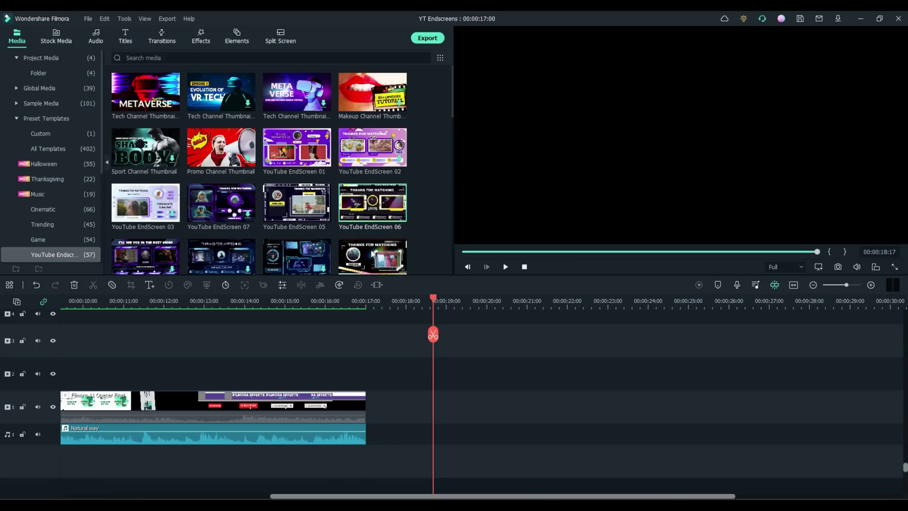
pyautogui.moveTo(365, 203); pyautogui.dragTo(438, 413)
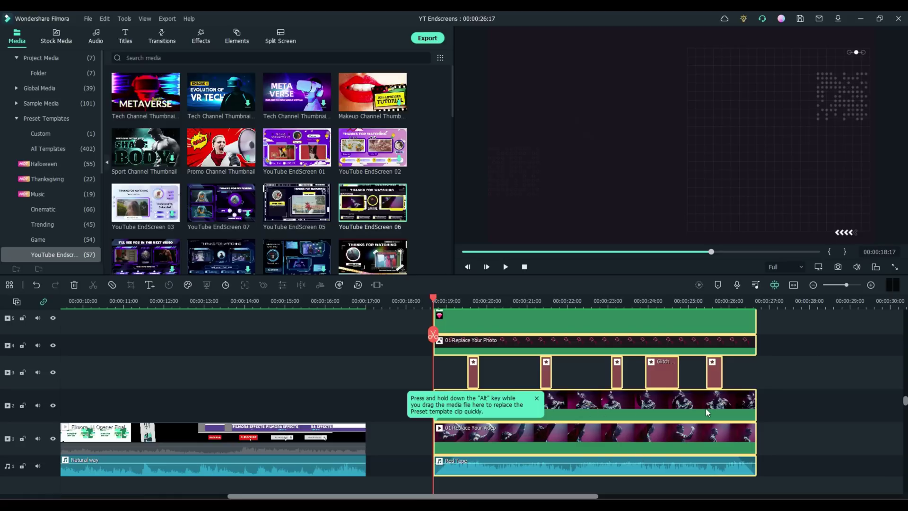
# Show the Stock Media Downloads collection of 91 images and clips.
pyautogui.click(53, 38)
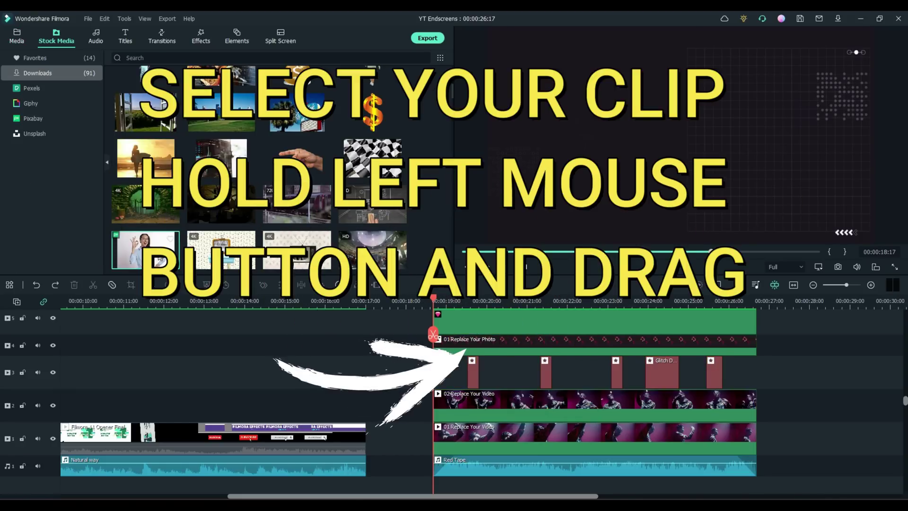
# Swap 01 Replace Your Photo for the OK-sign woman clip and scrub to preview the result.
pyautogui.moveTo(179, 260); pyautogui.dragTo(507, 350)
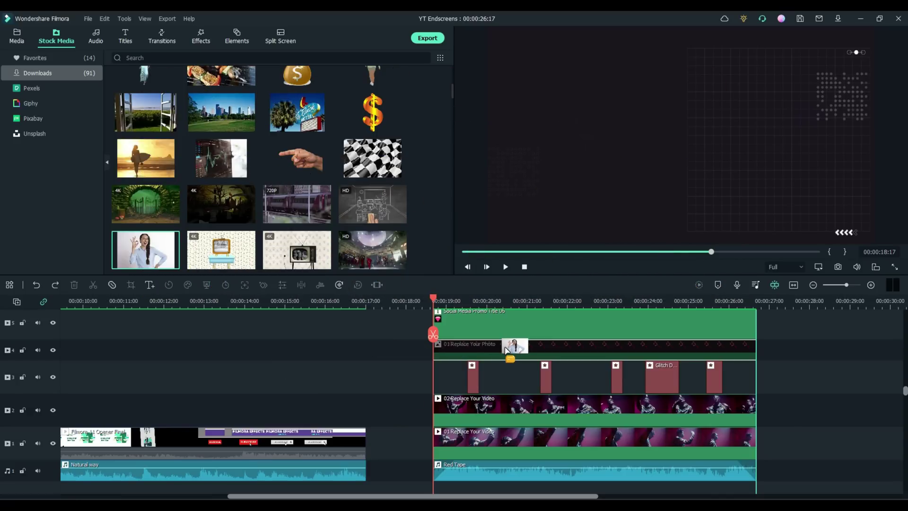
pyautogui.moveTo(505, 350); pyautogui.dragTo(503, 349)
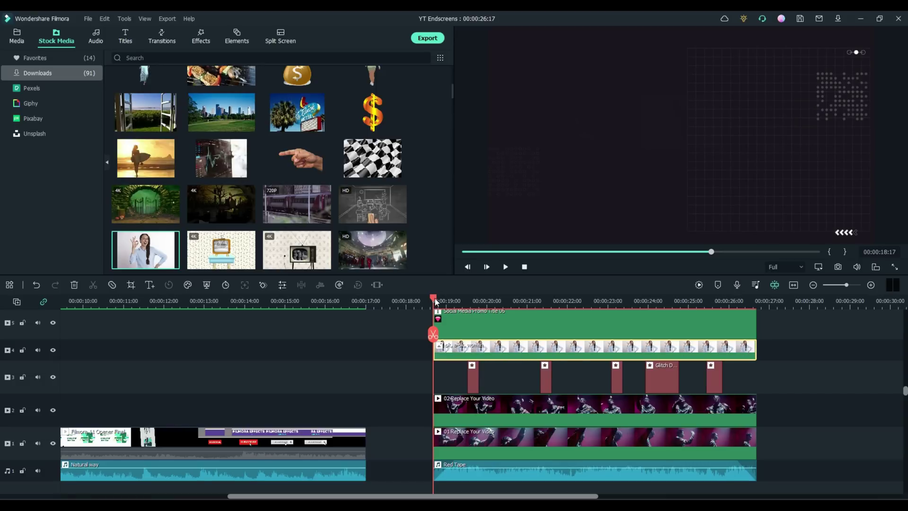
pyautogui.moveTo(435, 301); pyautogui.dragTo(497, 302)
pyautogui.click(513, 315)
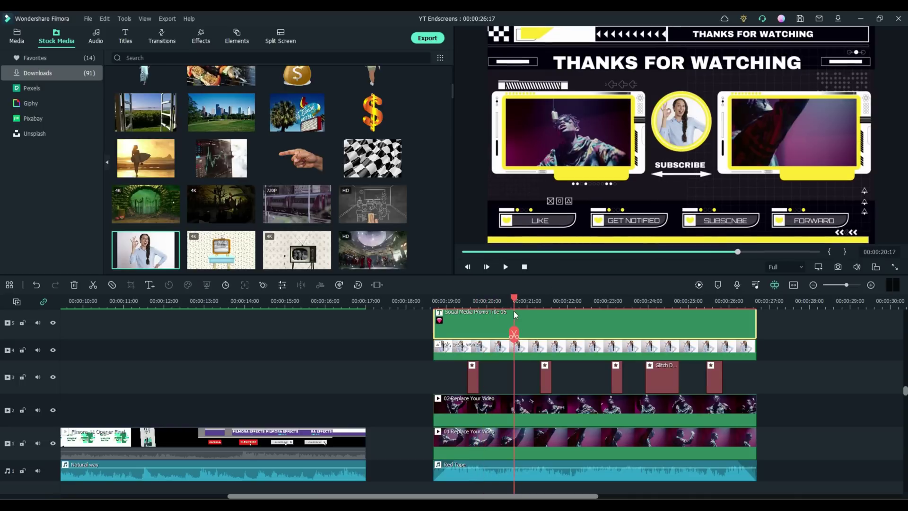
pyautogui.click(490, 314)
pyautogui.click(442, 315)
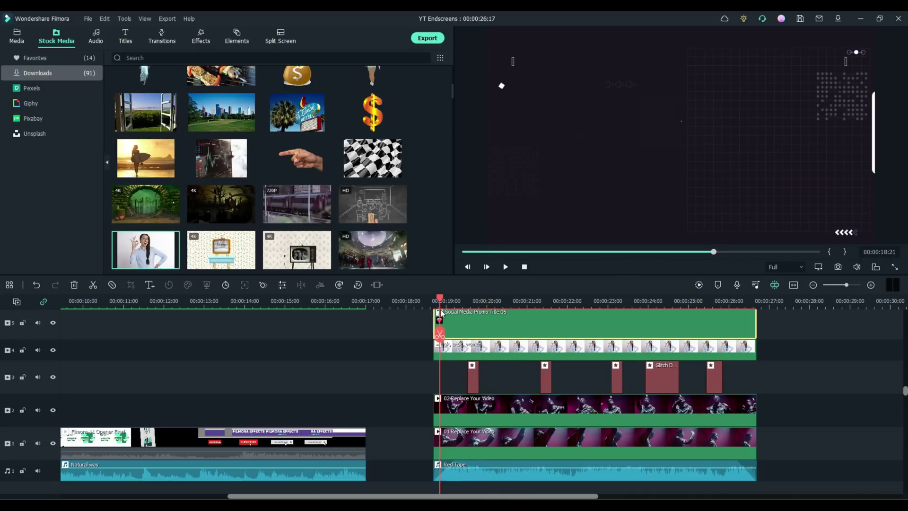
pyautogui.click(474, 313)
pyautogui.click(484, 308)
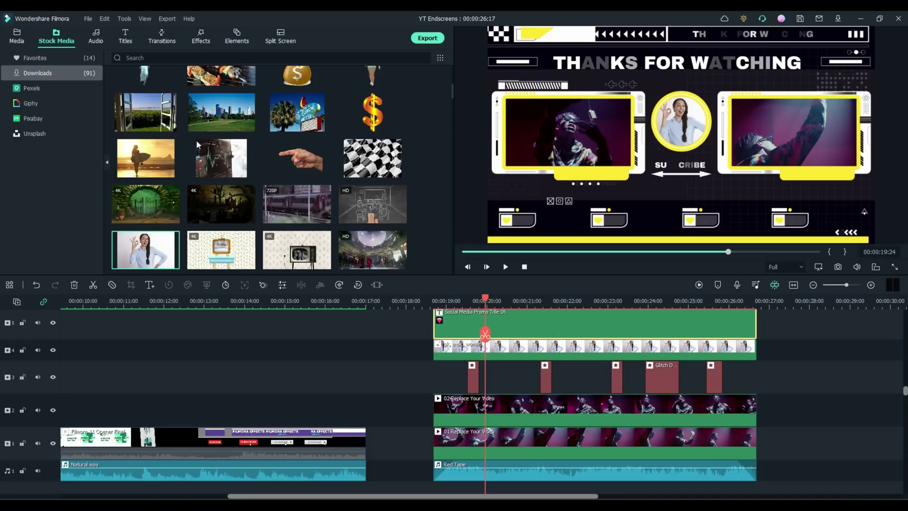
# Replace 02 Replace Your Video on track 2 with the highway traffic stock clip.
pyautogui.scroll(-4, 249, 179)
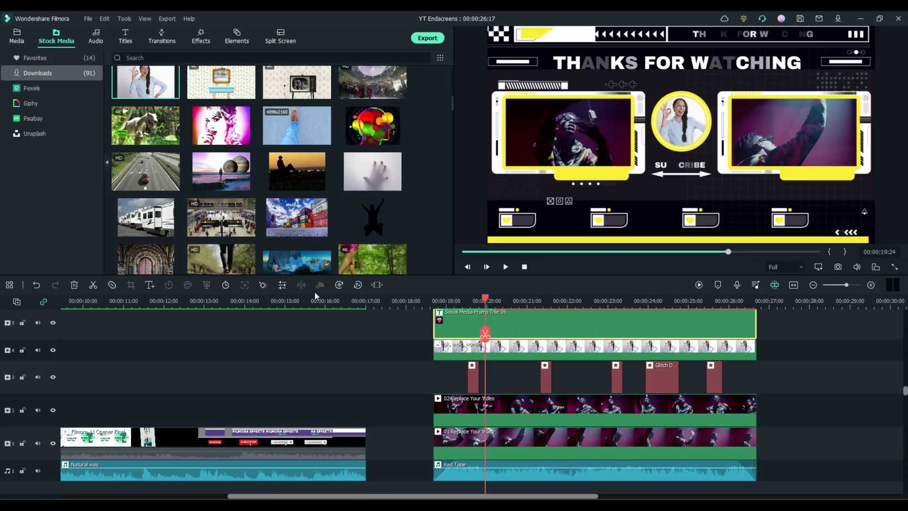
pyautogui.click(148, 176)
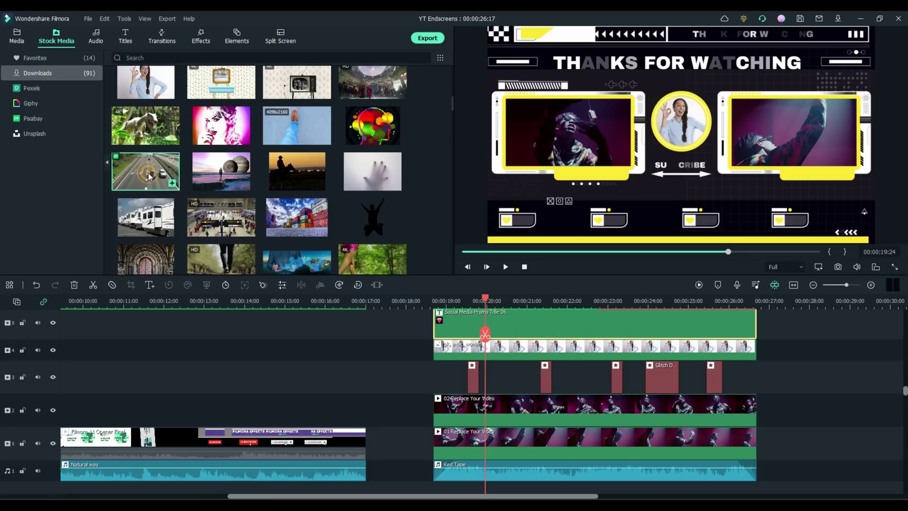
pyautogui.moveTo(149, 166); pyautogui.dragTo(522, 408)
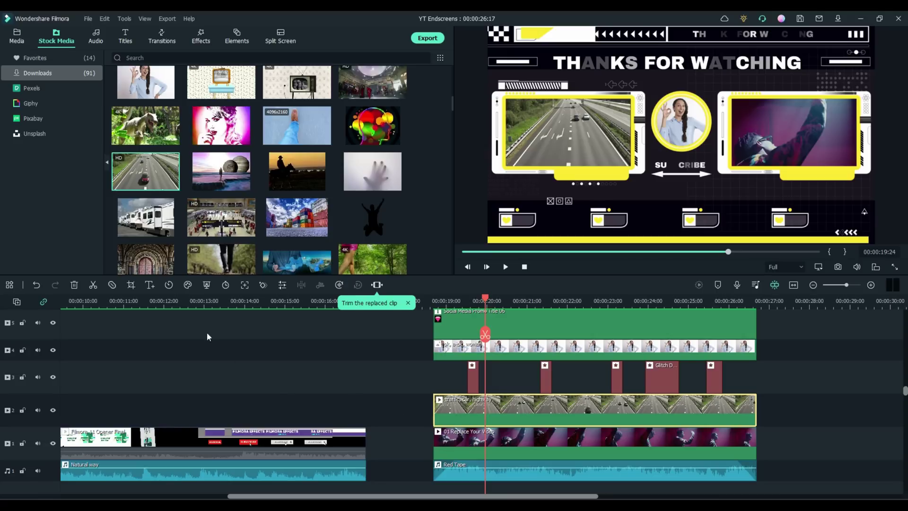
# Scroll further down the downloads and select the airplane stock clip.
pyautogui.scroll(-4, 228, 205)
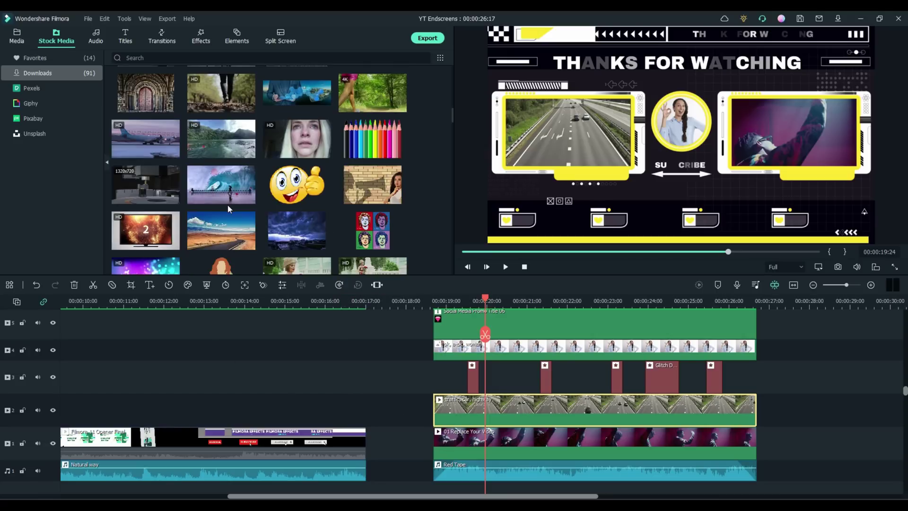
pyautogui.scroll(-4, 224, 213)
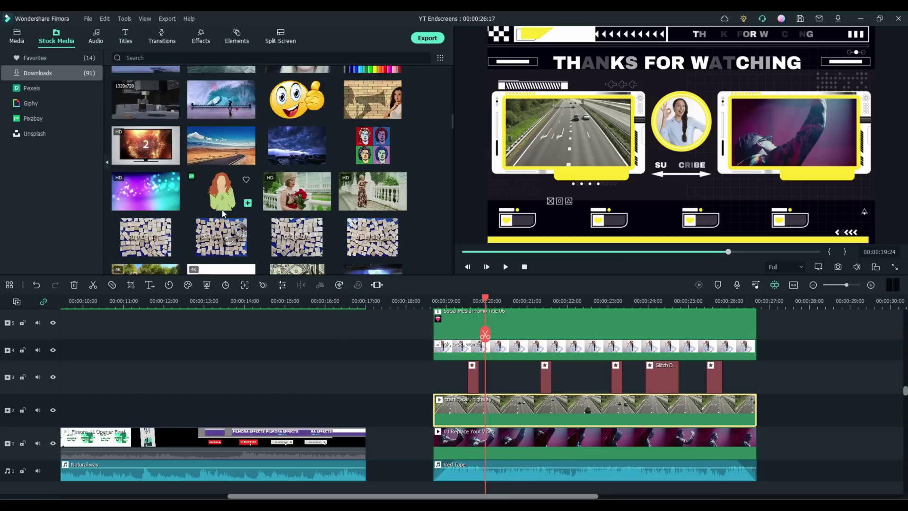
pyautogui.scroll(-2, 224, 217)
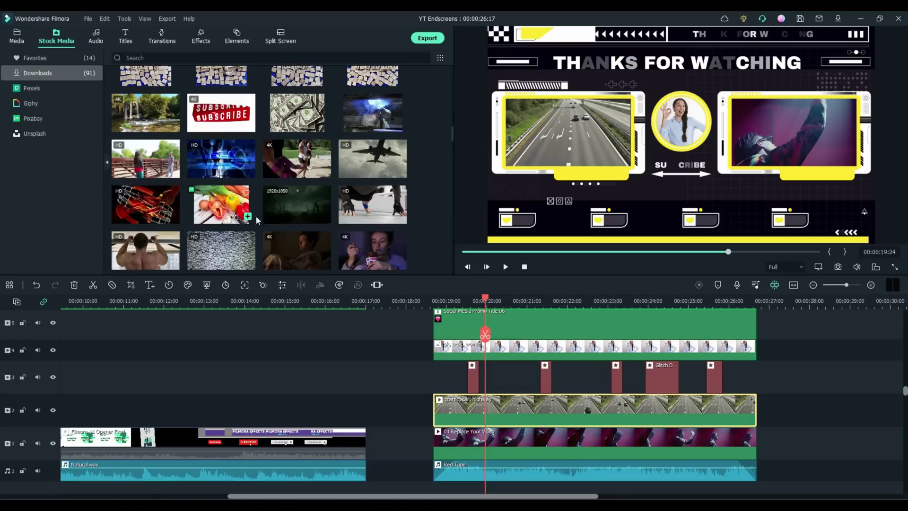
pyautogui.click(370, 161)
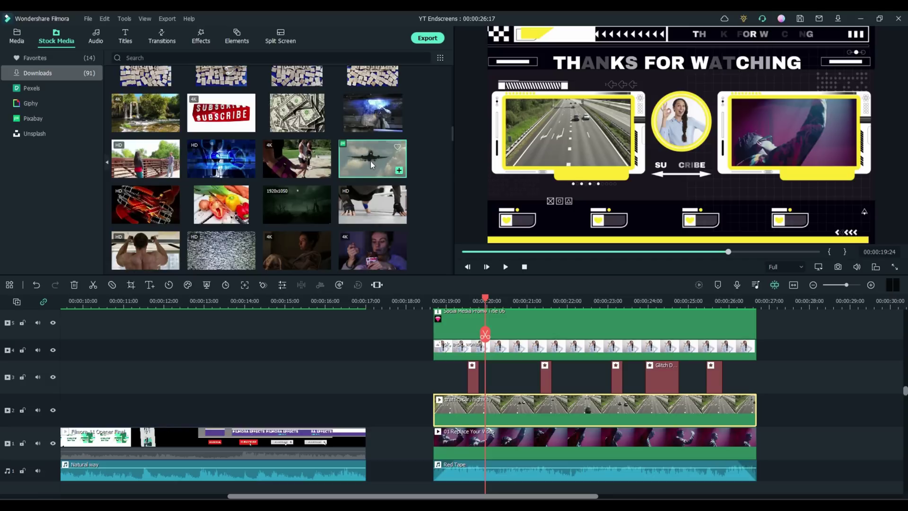
pyautogui.moveTo(371, 164); pyautogui.dragTo(526, 448)
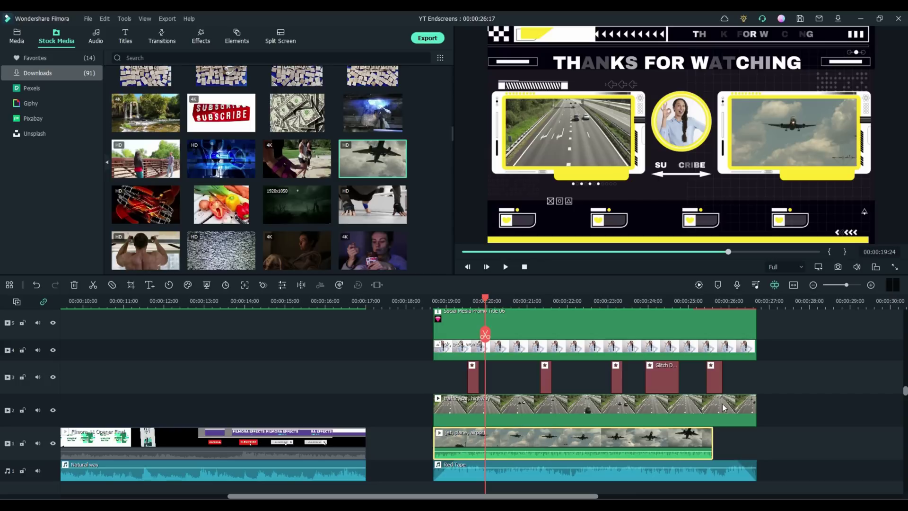
pyautogui.moveTo(711, 440); pyautogui.dragTo(736, 440)
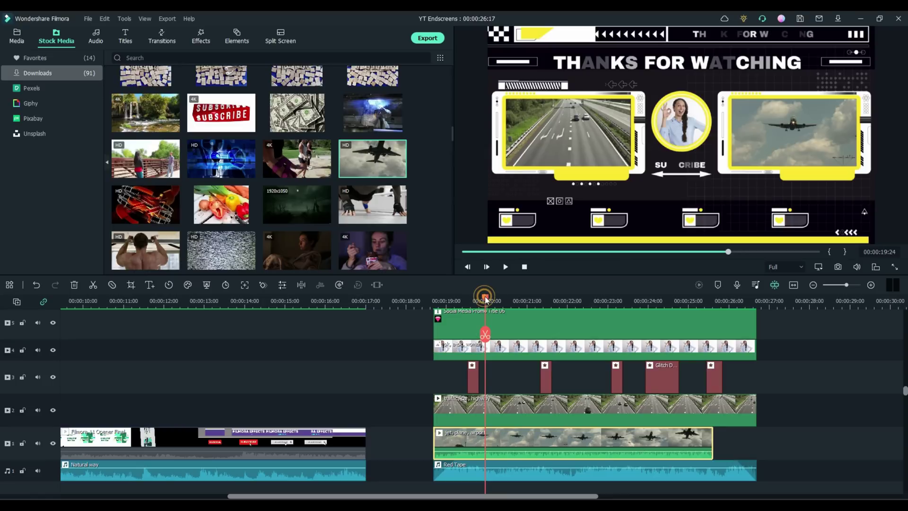
pyautogui.moveTo(485, 299); pyautogui.dragTo(492, 326)
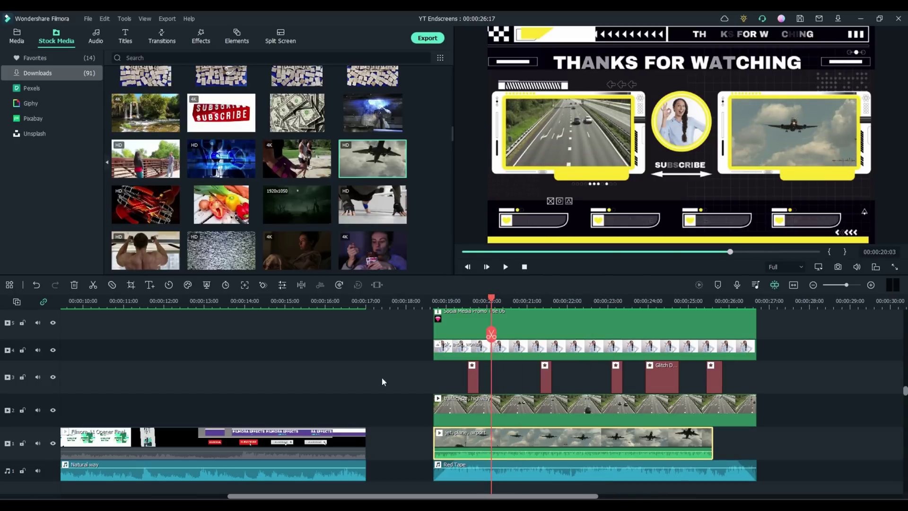
pyautogui.moveTo(297, 159); pyautogui.dragTo(578, 450)
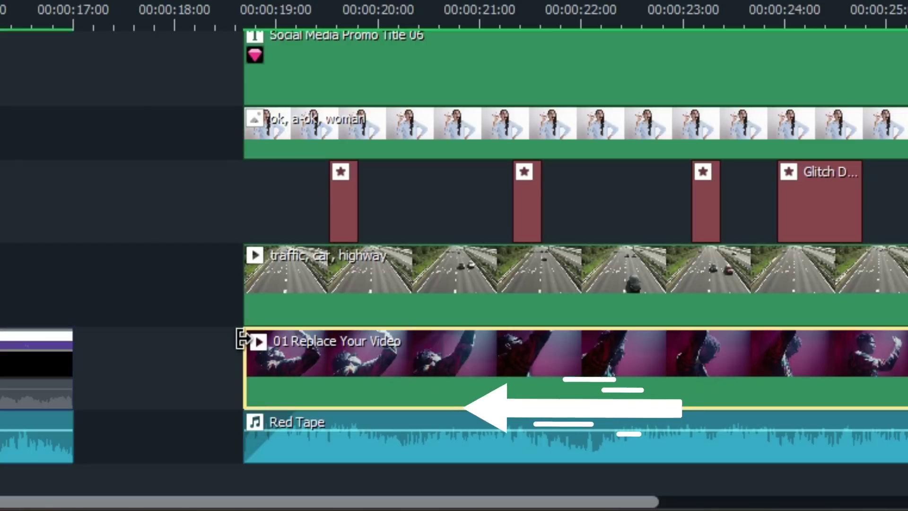
# Replace 01 Replace Your Video on track 1 with the 27-second 'jump, lake, man' clip.
pyautogui.moveTo(441, 432)
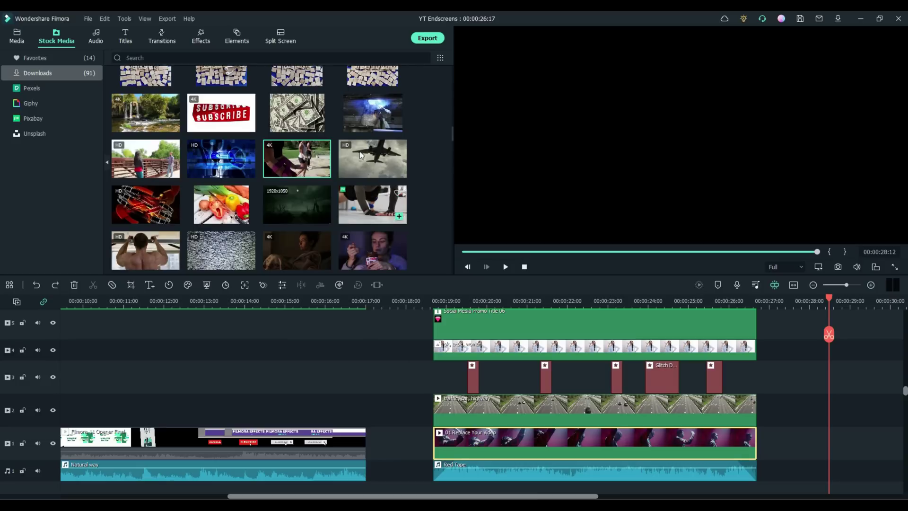
pyautogui.moveTo(359, 150)
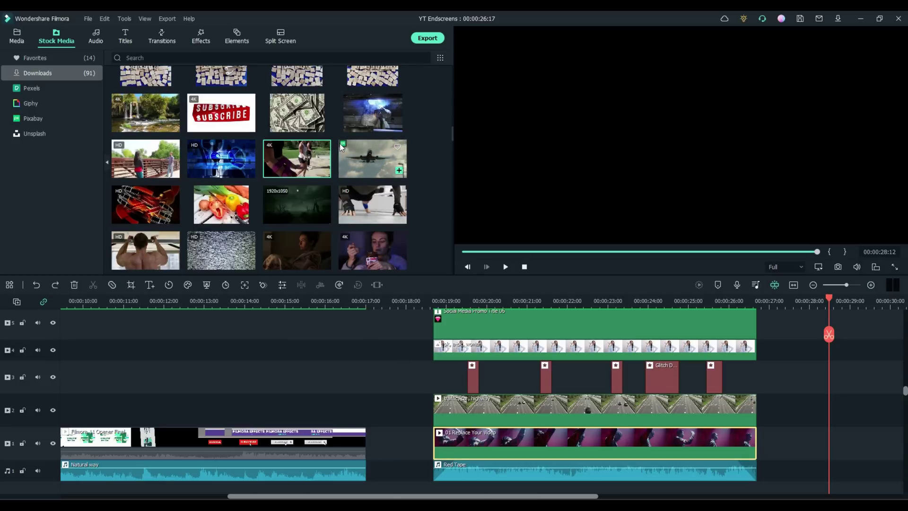
pyautogui.scroll(5, 354, 154)
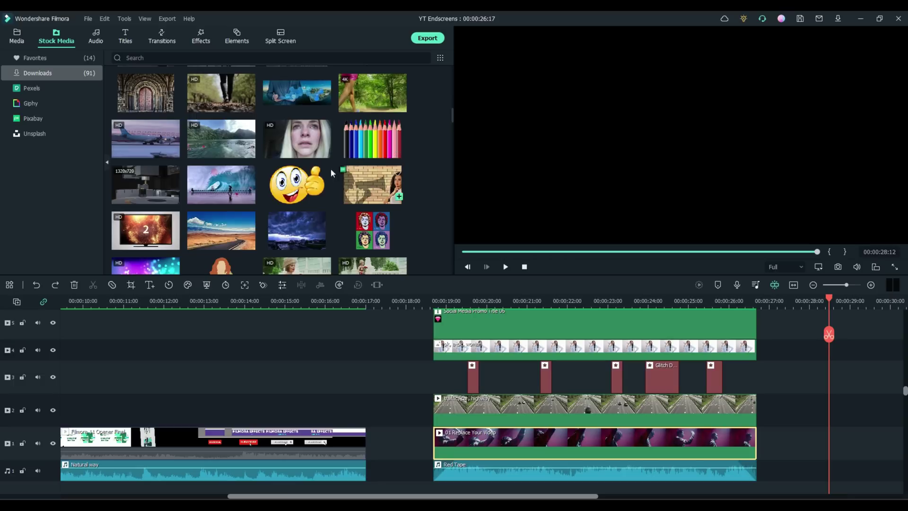
pyautogui.rightClick(213, 142)
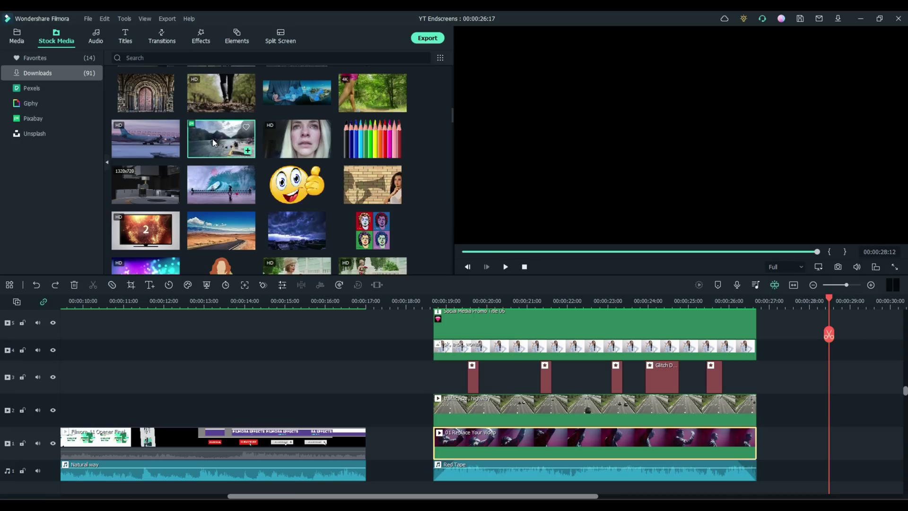
pyautogui.moveTo(212, 138); pyautogui.dragTo(503, 436)
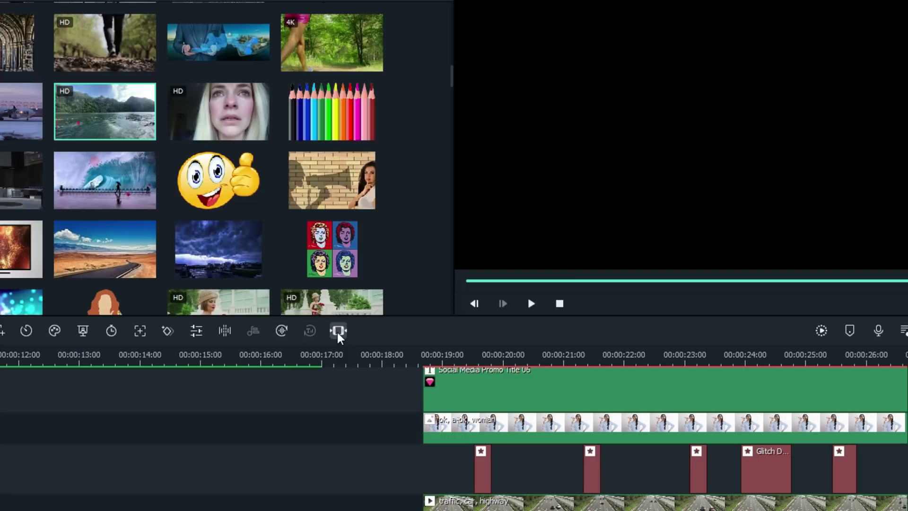
pyautogui.click(376, 285)
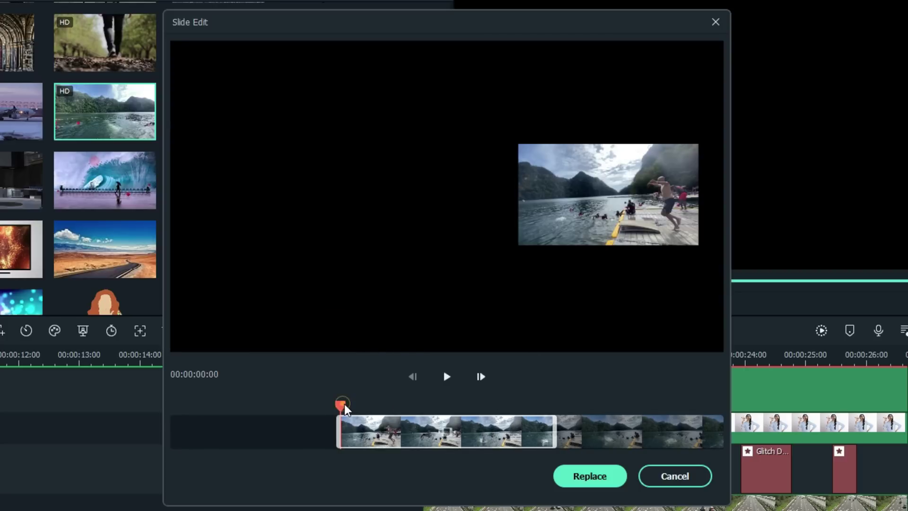
pyautogui.moveTo(343, 407); pyautogui.dragTo(475, 419)
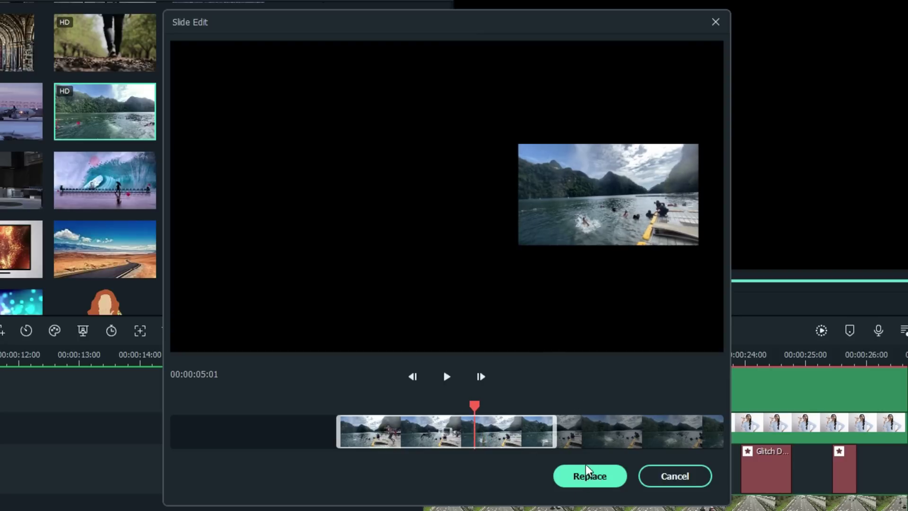
pyautogui.click(677, 477)
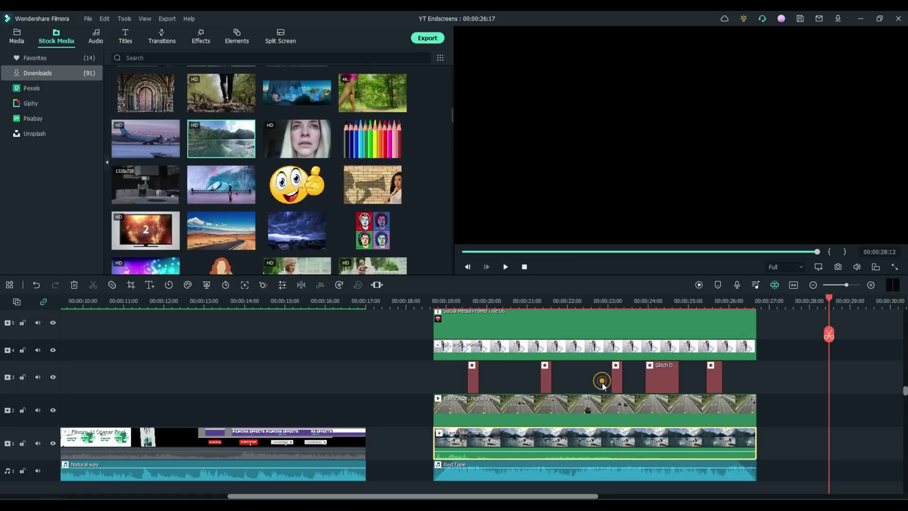
# Play the end screen from 00:00:18:10 and stop around 00:00:26:04.
pyautogui.click(422, 301)
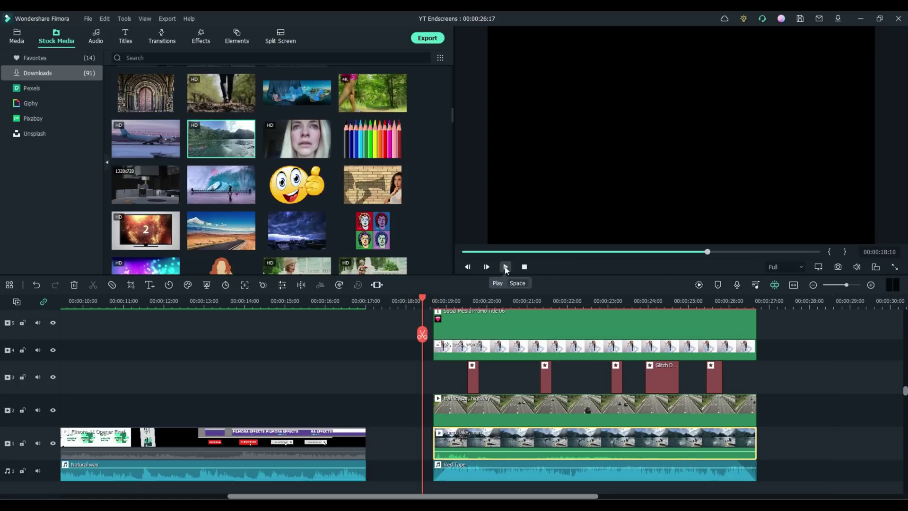
pyautogui.click(505, 268)
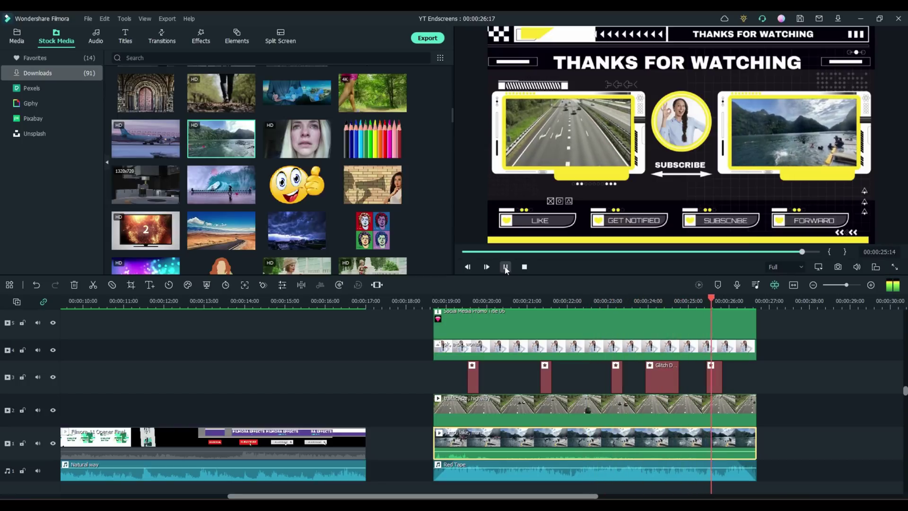
pyautogui.click(505, 268)
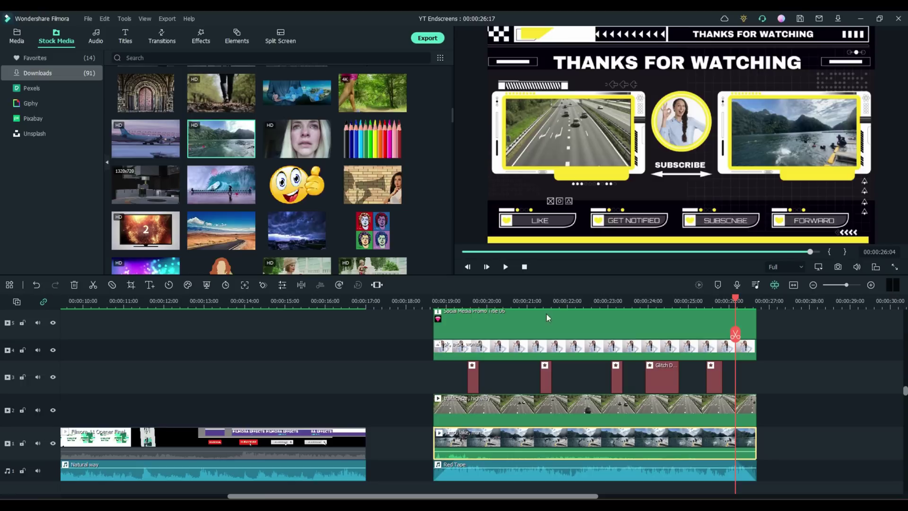
# Change the end screen's LIKE label to 'Watch'.
pyautogui.scroll(2, 529, 319)
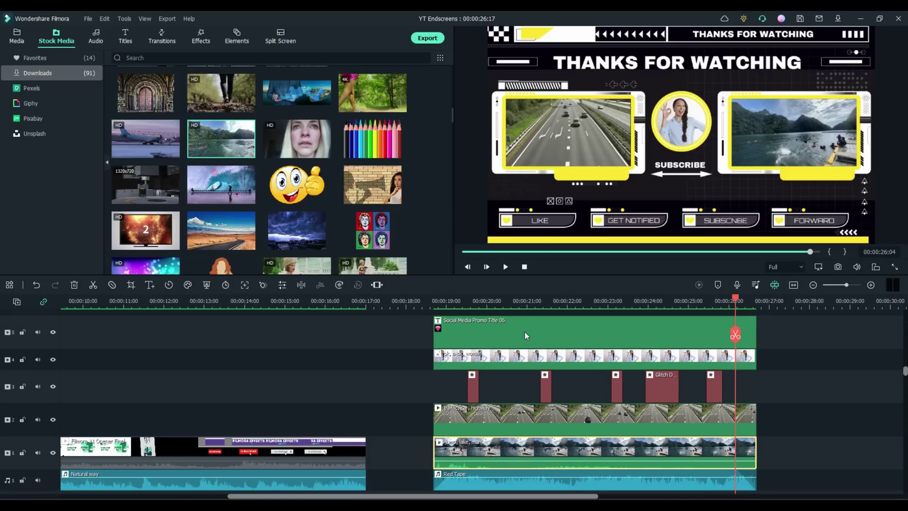
pyautogui.click(541, 222)
pyautogui.doubleClick(539, 221)
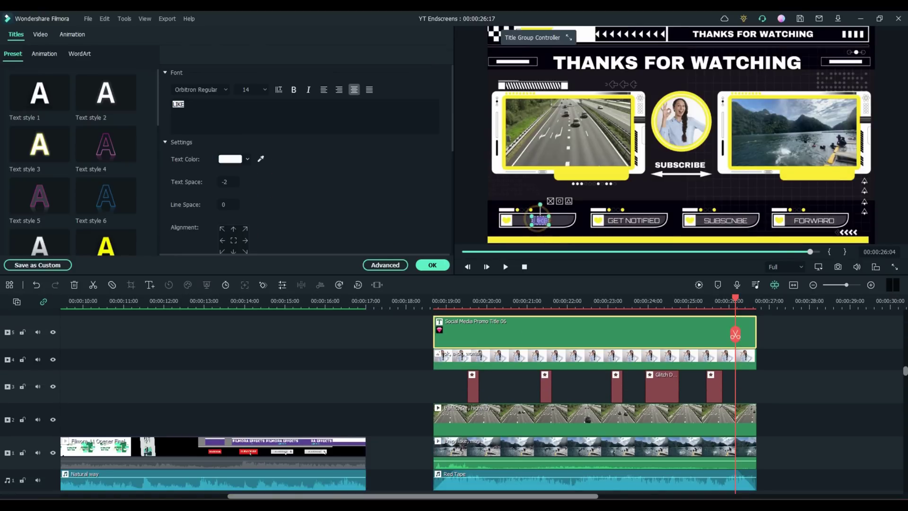
pyautogui.click(195, 103)
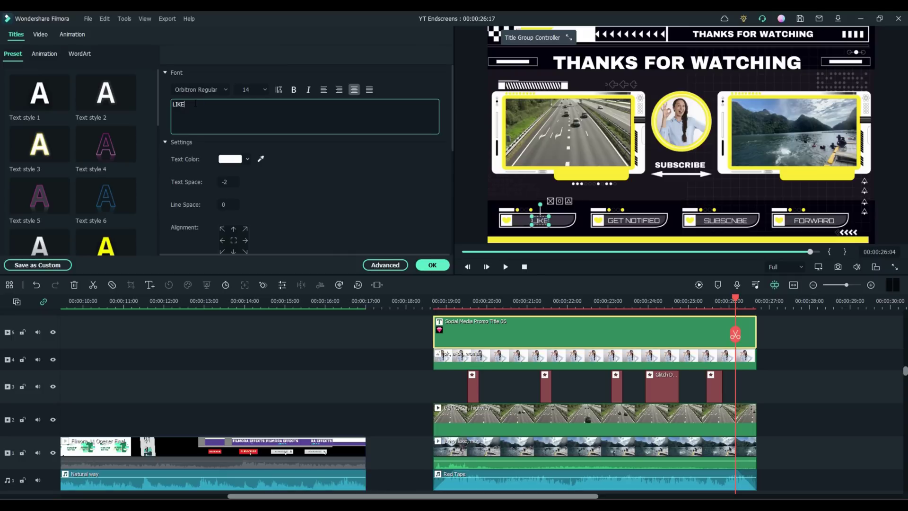
pyautogui.moveTo(195, 103); pyautogui.dragTo(151, 99)
pyautogui.write('Watch')
# Append 'ME' so the headline reads THANKS FOR WATCHING ME, and apply the edits.
pyautogui.click(639, 222)
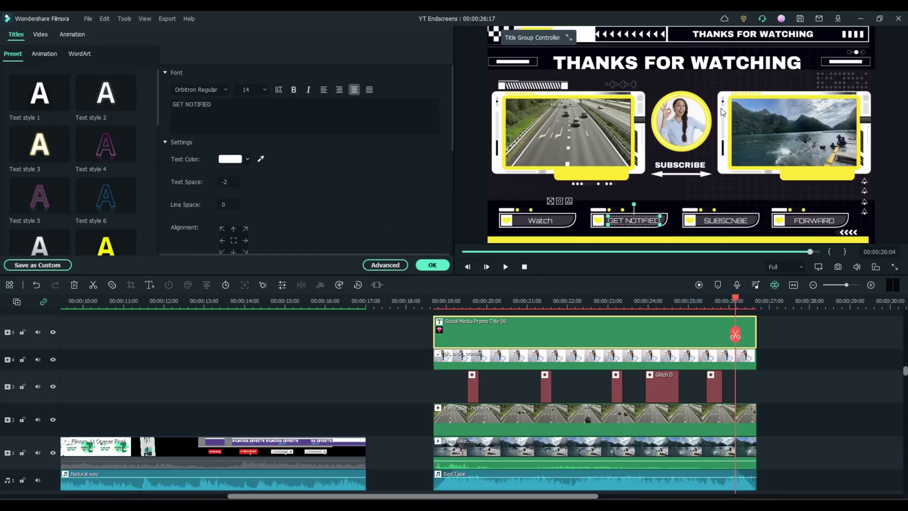
pyautogui.click(706, 68)
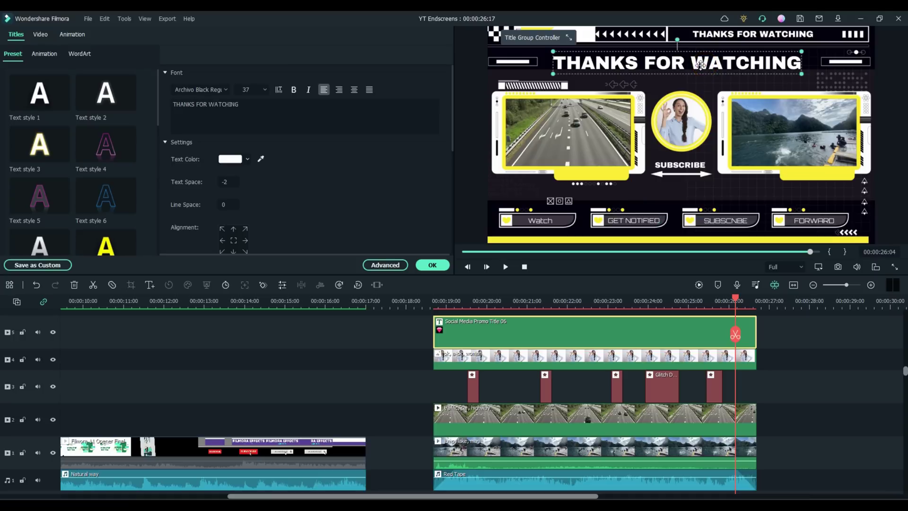
pyautogui.click(264, 107)
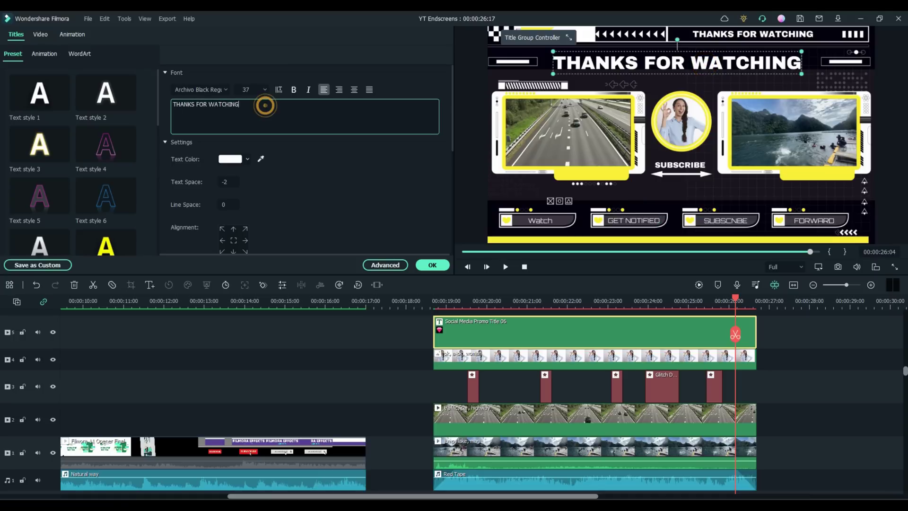
pyautogui.write('M')
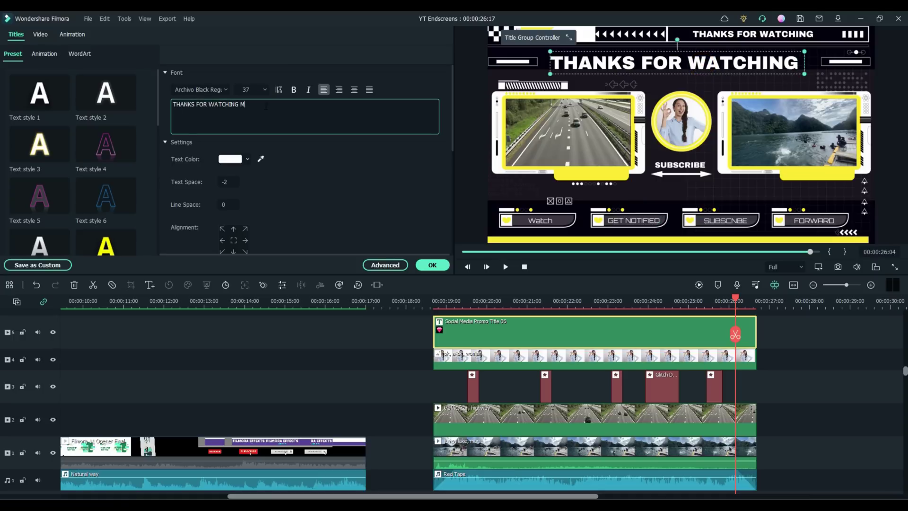
pyautogui.write('E')
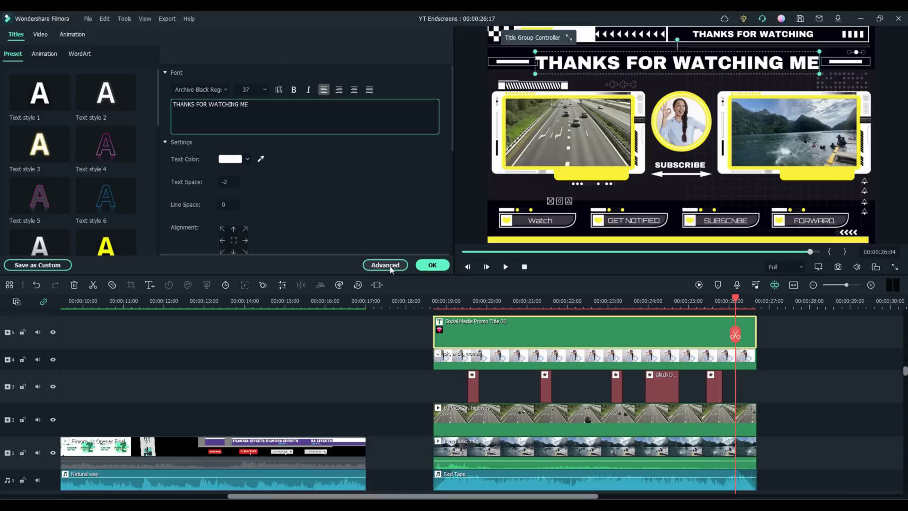
pyautogui.click(426, 265)
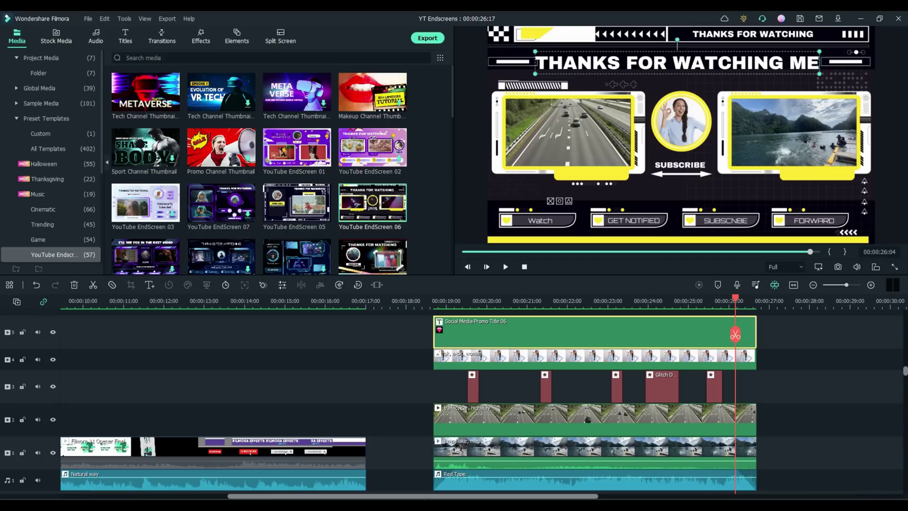
# Move the playhead to 00:00:28:16 and show the 103 End Screen title templates.
pyautogui.moveTo(425, 496); pyautogui.dragTo(552, 496)
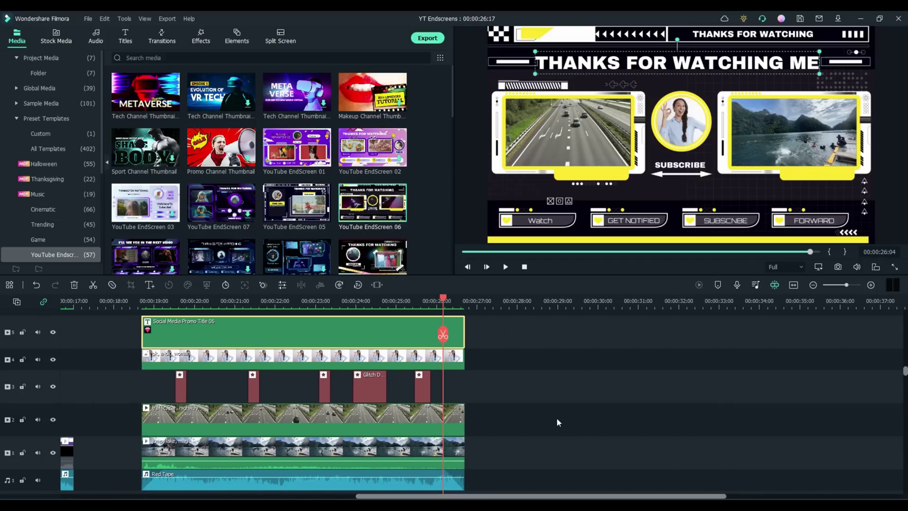
pyautogui.click(543, 304)
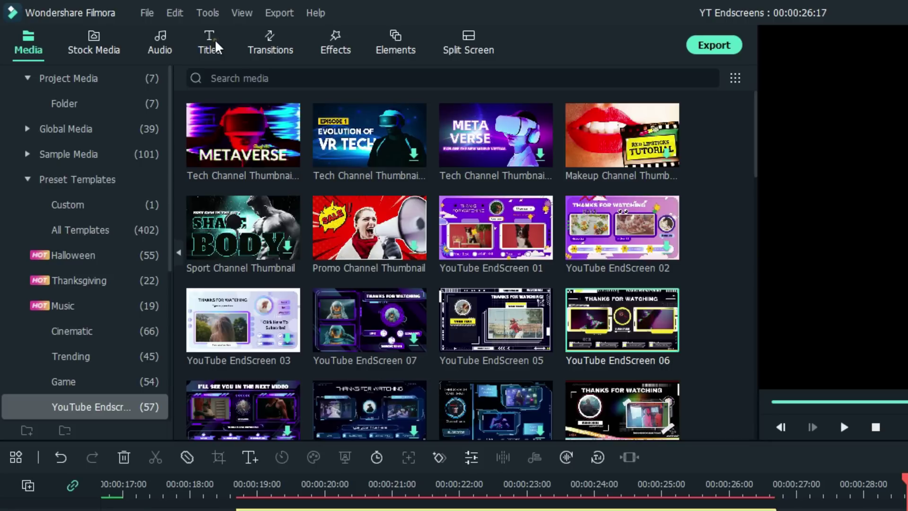
pyautogui.click(129, 34)
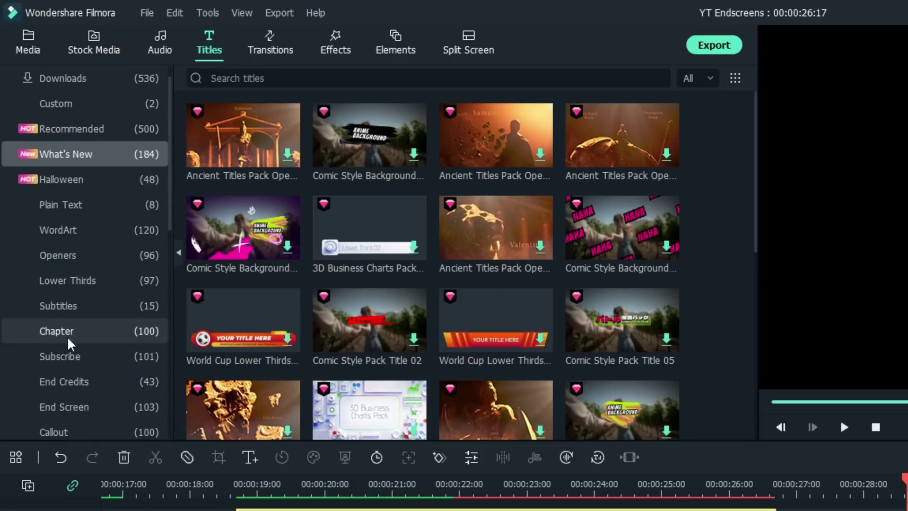
pyautogui.click(67, 404)
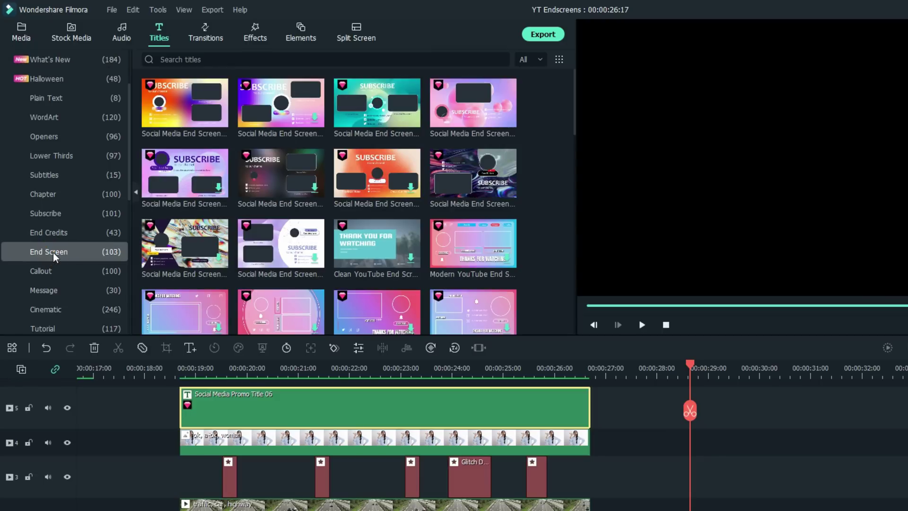
pyautogui.scroll(-10, 395, 192)
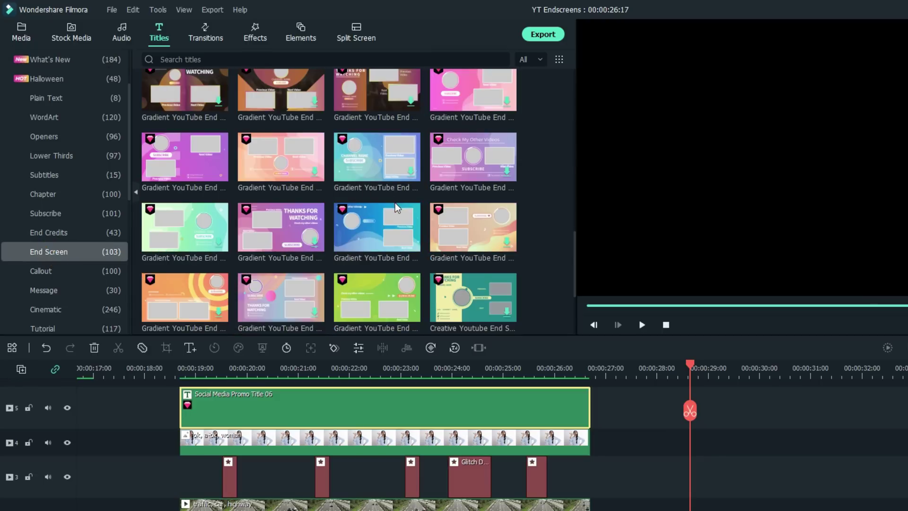
pyautogui.scroll(-5, 395, 202)
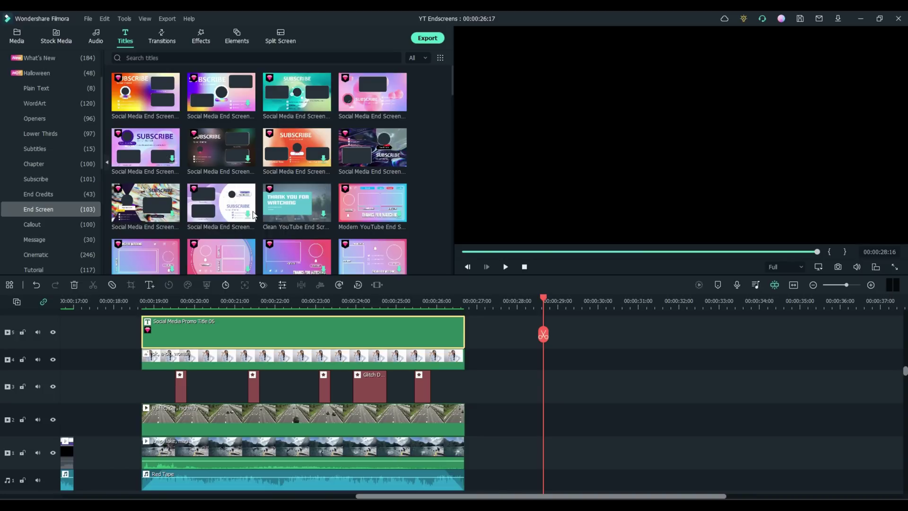
# Place Social Media End Screen Lowerthird 04 on track 2 and stretch it to about 00:00:37:00.
pyautogui.moveTo(363, 100); pyautogui.dragTo(554, 424)
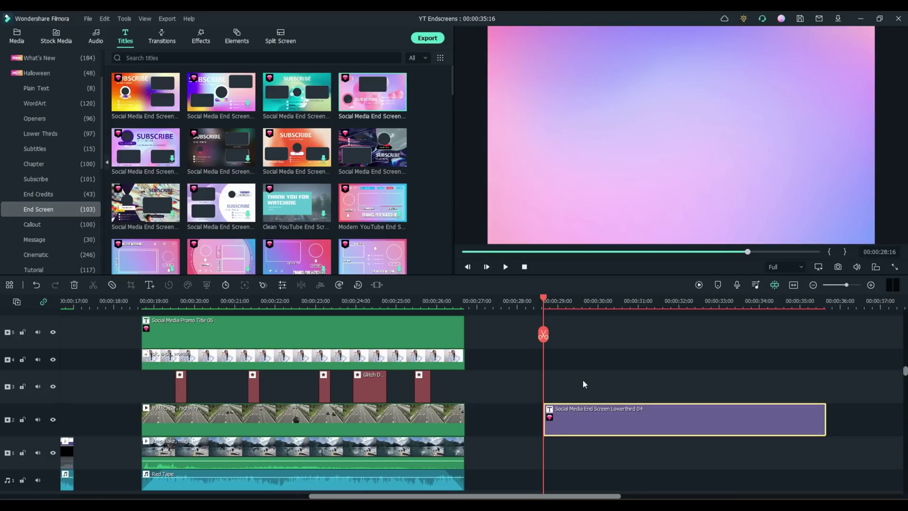
pyautogui.click(551, 300)
pyautogui.moveTo(553, 301); pyautogui.dragTo(714, 311)
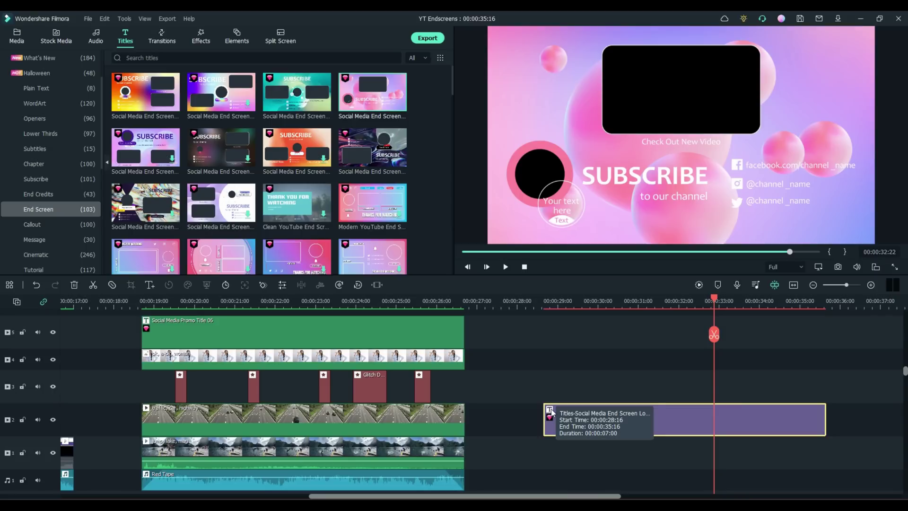
pyautogui.moveTo(826, 419); pyautogui.dragTo(881, 421)
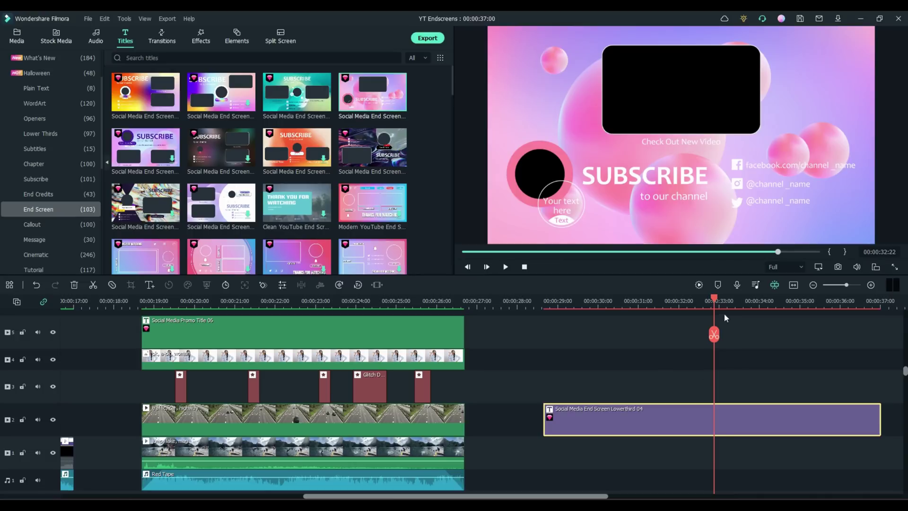
pyautogui.moveTo(714, 299); pyautogui.dragTo(671, 342)
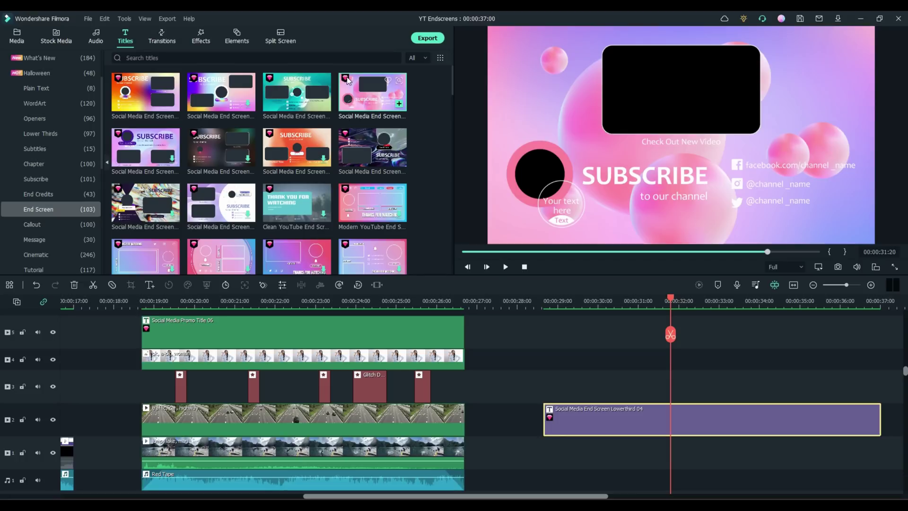
# Switch the End Screen title filter from Free to All and scroll through the templates.
pyautogui.click(418, 58)
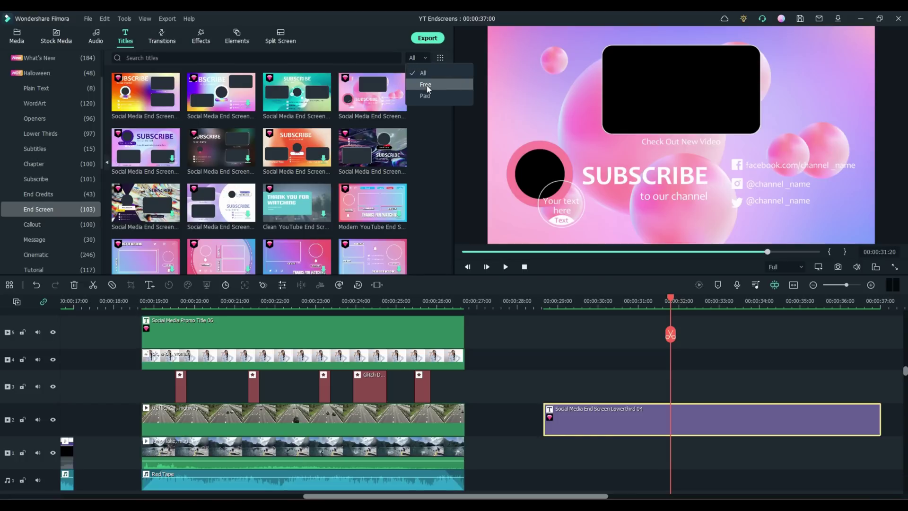
pyautogui.click(427, 85)
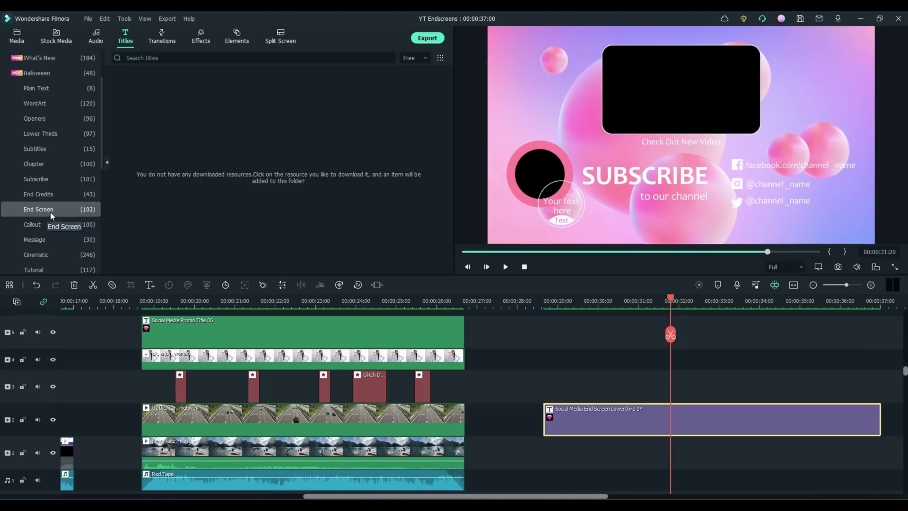
pyautogui.click(422, 57)
pyautogui.click(418, 75)
pyautogui.scroll(-10, 303, 151)
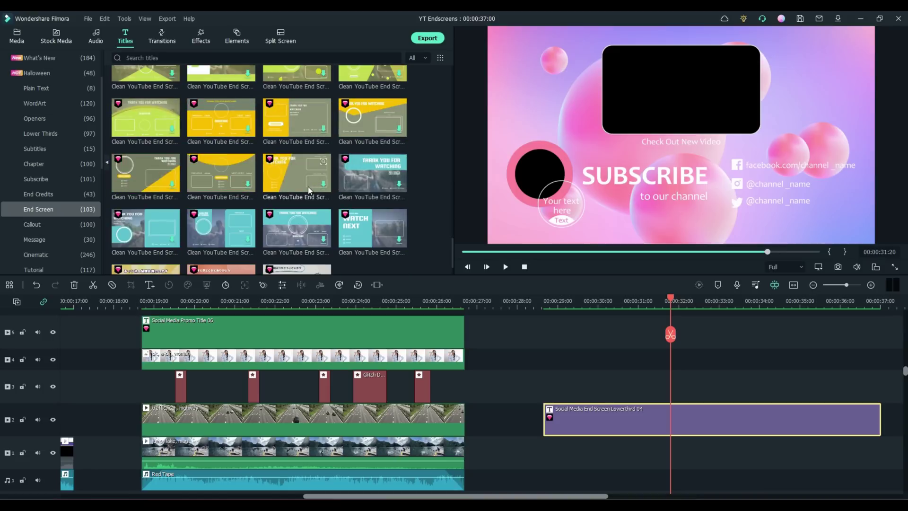
pyautogui.scroll(5, 312, 185)
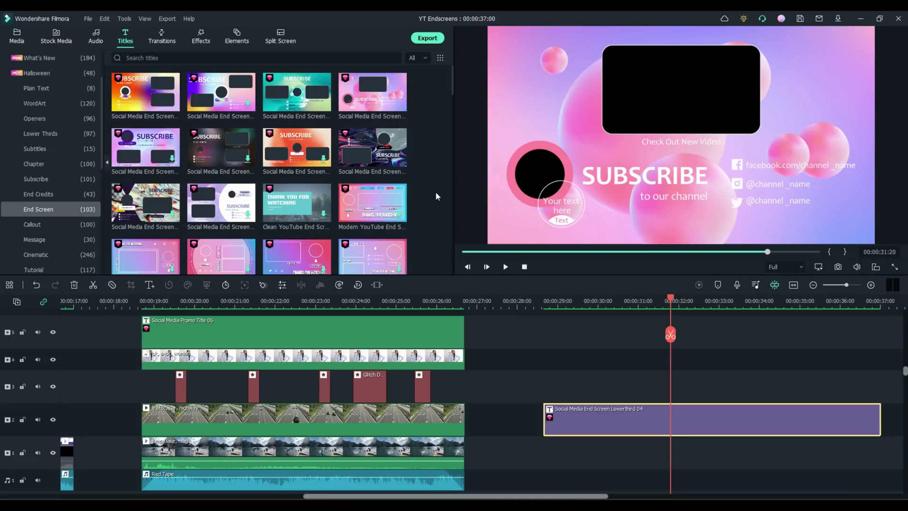
# Browse the YouTube Endscreen preset templates, ending on the Stock Media downloads.
pyautogui.click(16, 38)
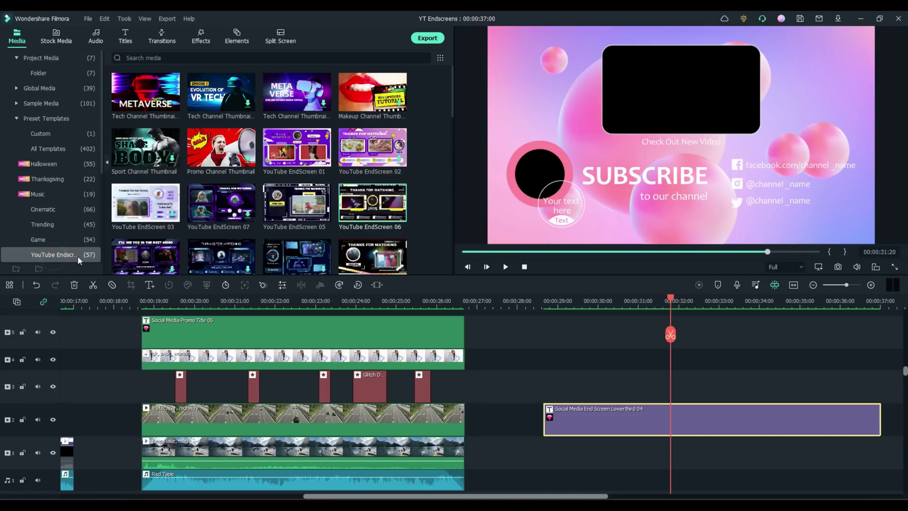
pyautogui.click(440, 58)
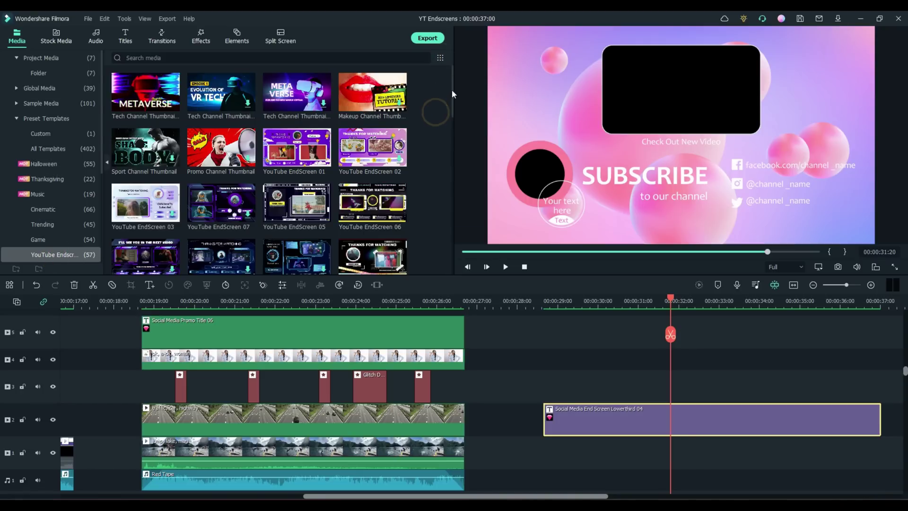
pyautogui.moveTo(452, 90); pyautogui.dragTo(444, 261)
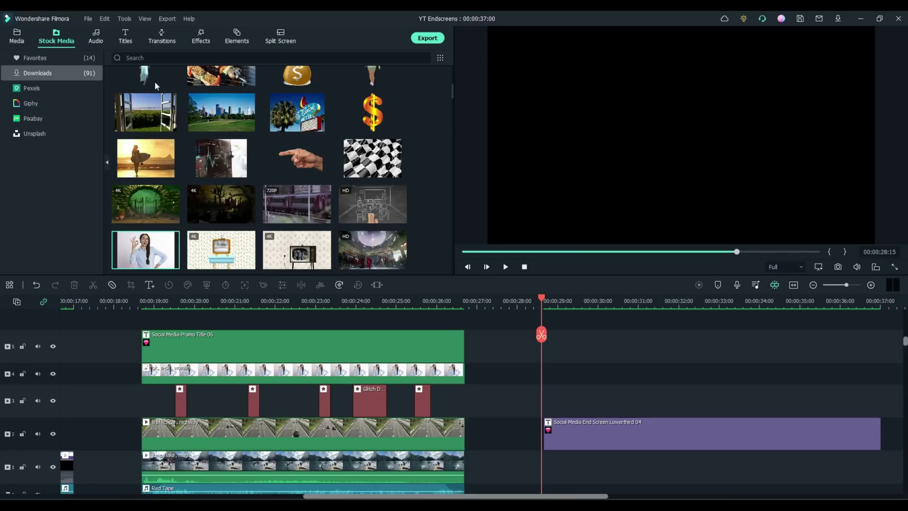
# Scrub onto the end-screen title and inspect its facebook, Instagram and Twitter text lines.
pyautogui.click(125, 34)
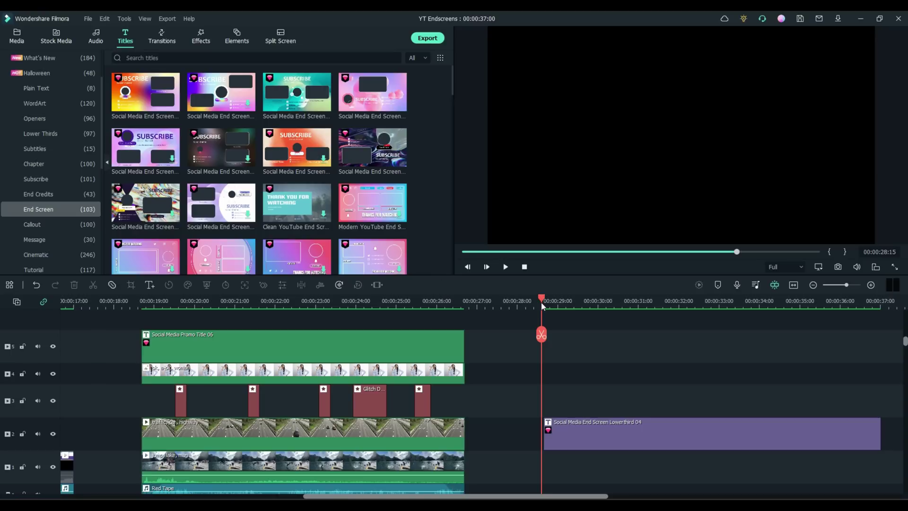
pyautogui.moveTo(541, 296); pyautogui.dragTo(611, 337)
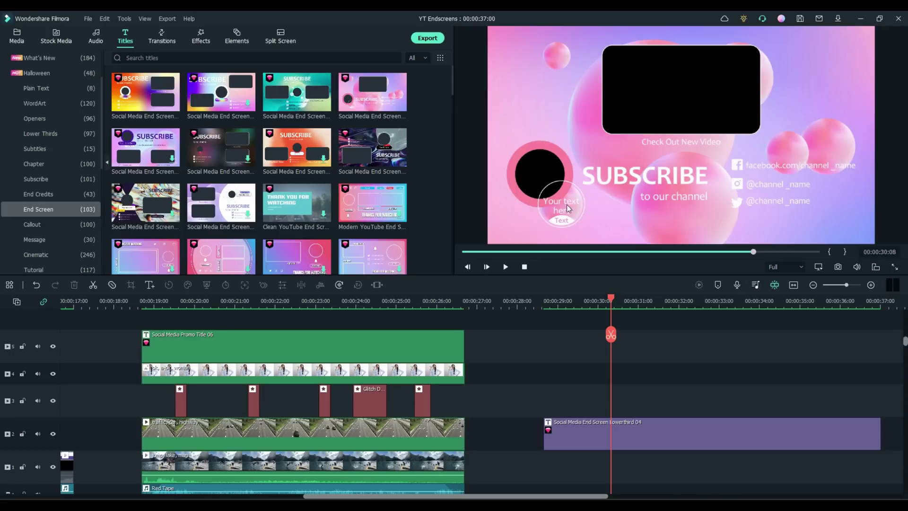
pyautogui.click(796, 166)
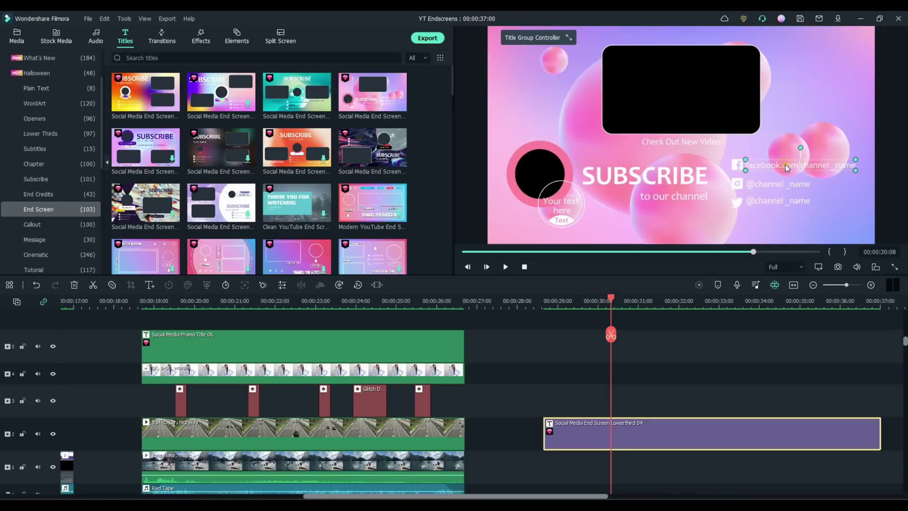
pyautogui.doubleClick(784, 164)
pyautogui.doubleClick(772, 184)
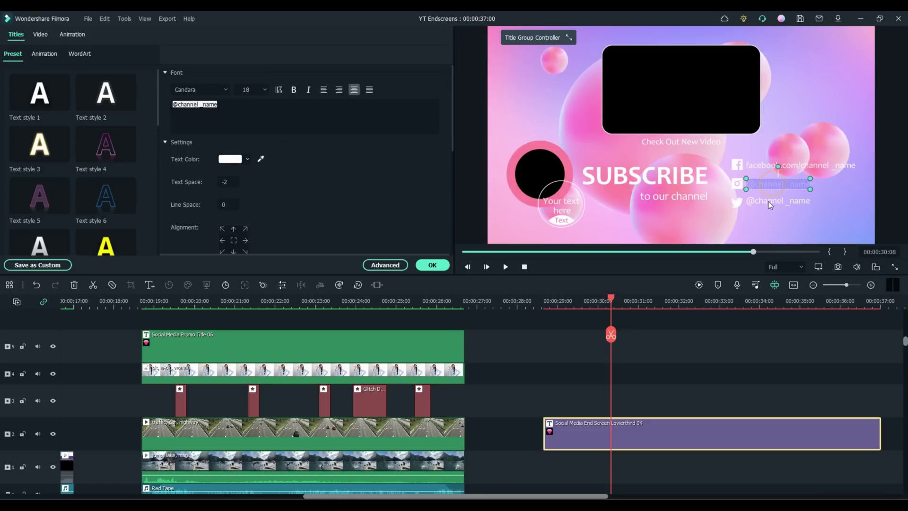
pyautogui.doubleClick(767, 200)
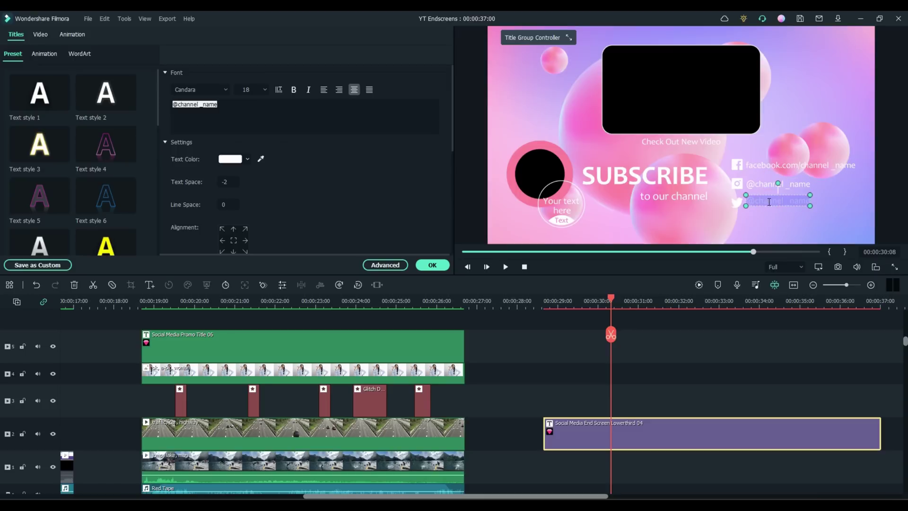
pyautogui.click(432, 265)
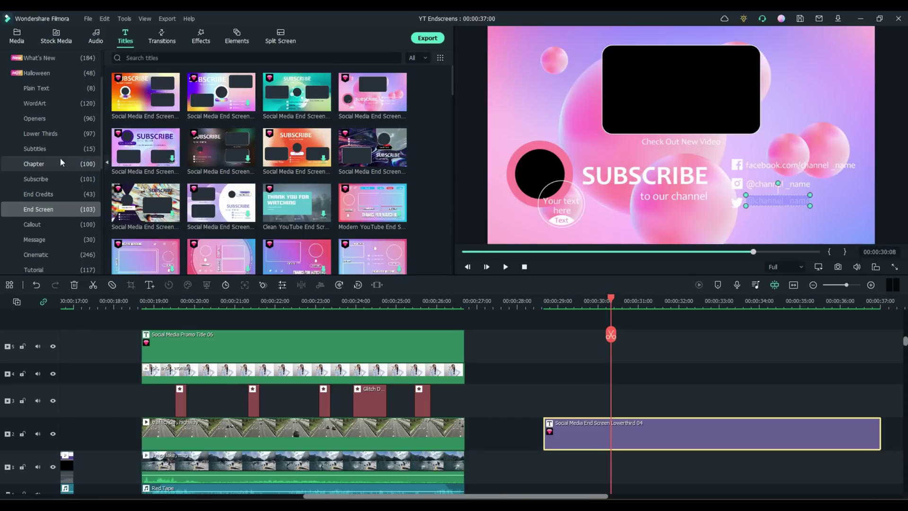
# Scrub through the end of Social Media End Screen Lowerthird 04 to preview its outro.
pyautogui.scroll(3, 53, 169)
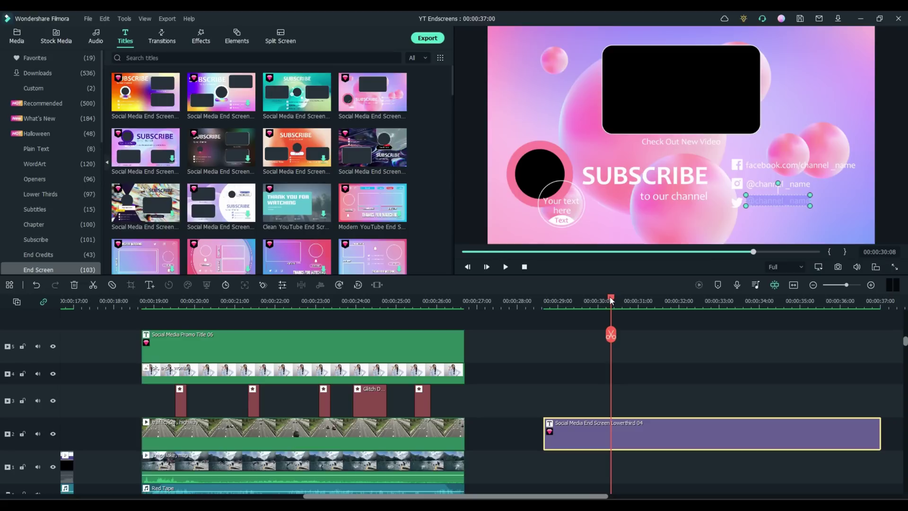
pyautogui.moveTo(610, 298); pyautogui.dragTo(575, 304)
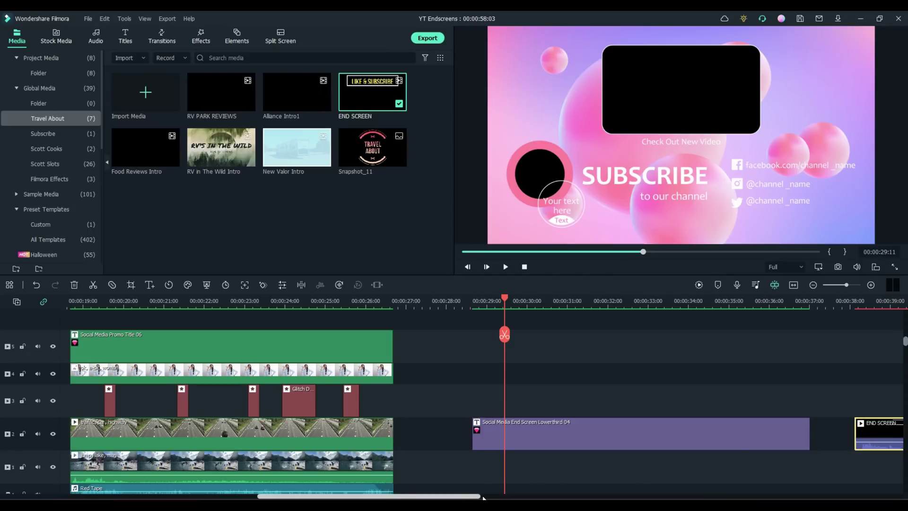
# Scrub through the LIKE & SUBSCRIBE END SCREEN clip, then delete it from track 2.
pyautogui.moveTo(482, 497); pyautogui.dragTo(624, 496)
pyautogui.click(317, 303)
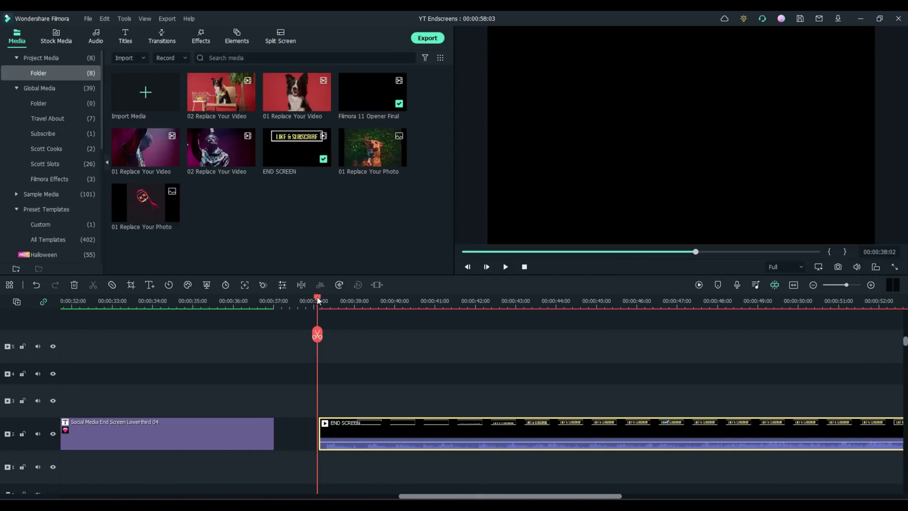
pyautogui.moveTo(318, 301); pyautogui.dragTo(895, 301)
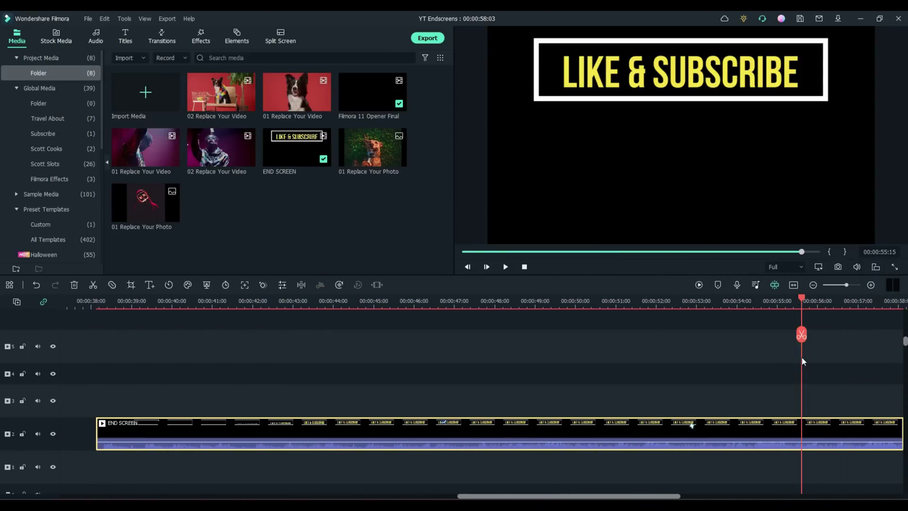
pyautogui.scroll(-3, 733, 302)
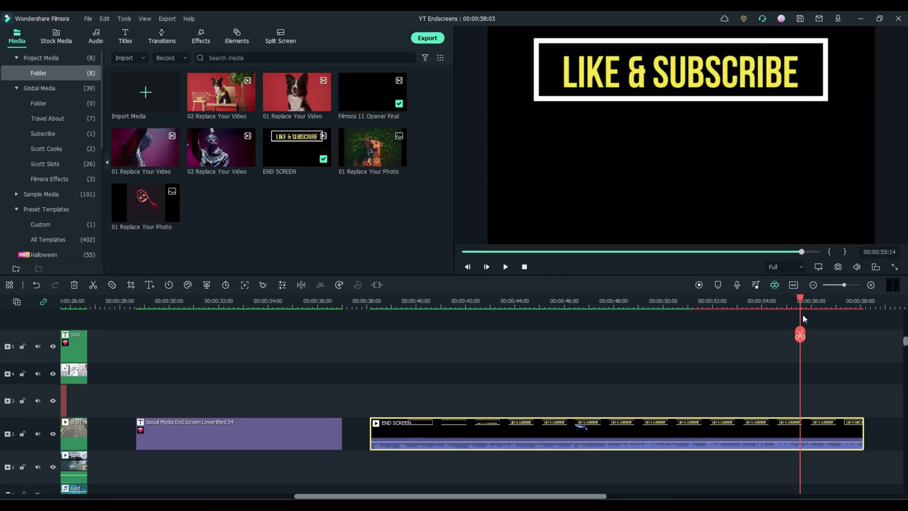
pyautogui.moveTo(799, 299); pyautogui.dragTo(743, 370)
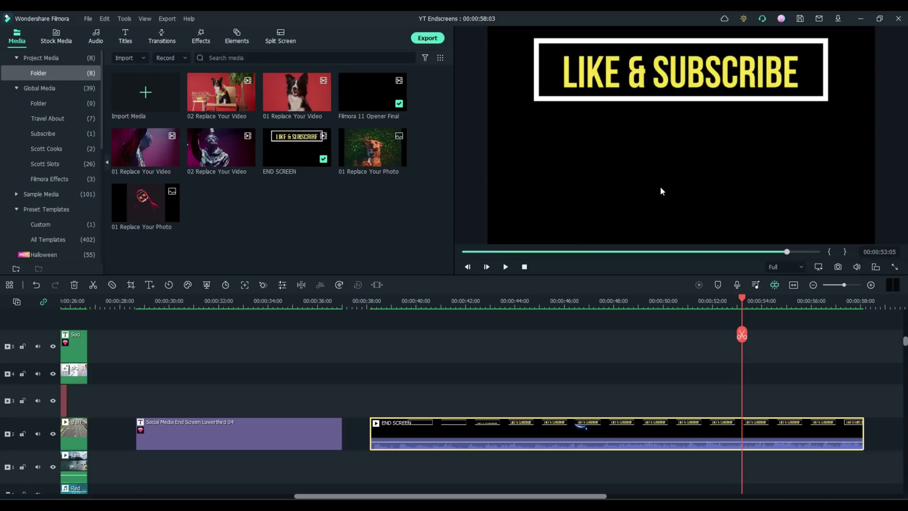
pyautogui.press('Delete')
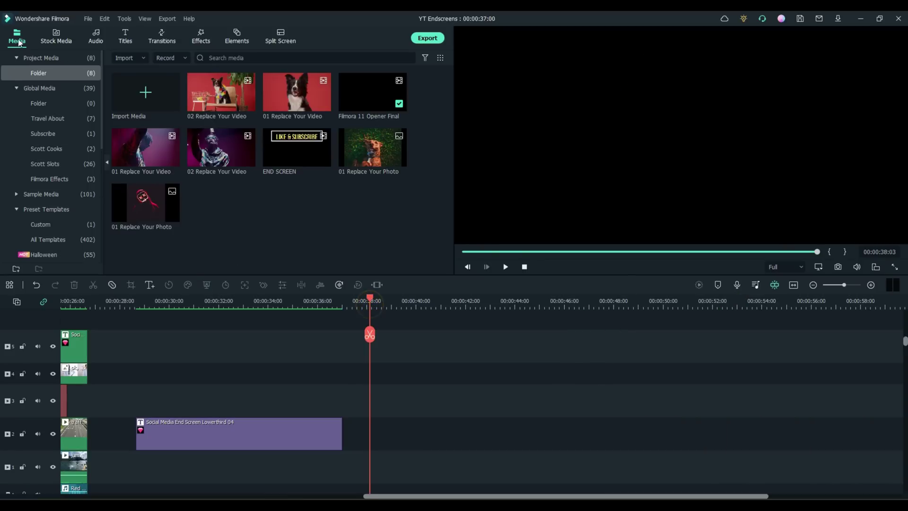
# Show the Sample Color collection of solid colours in the media library.
pyautogui.click(46, 195)
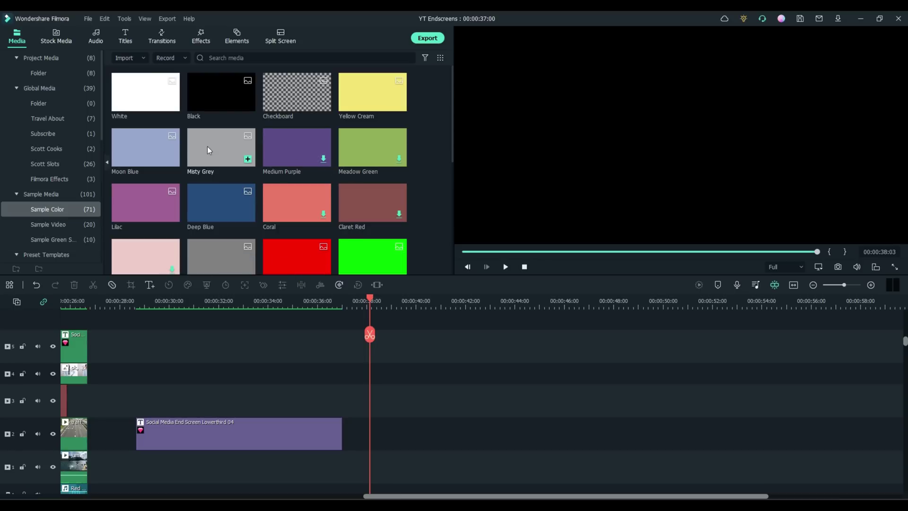
# Place a Misty Grey colour clip on track 2 after the title and set its duration to 00:00:20:00.
pyautogui.moveTo(207, 147); pyautogui.dragTo(413, 444)
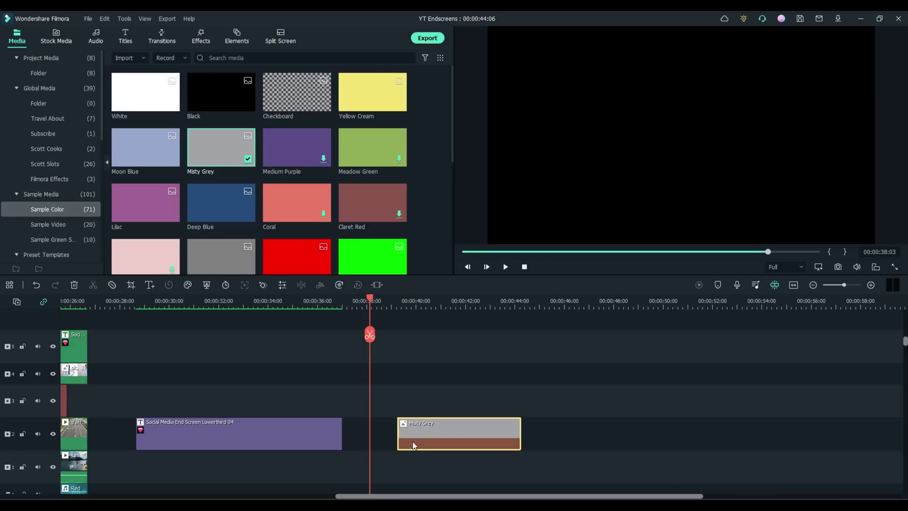
pyautogui.rightClick(408, 427)
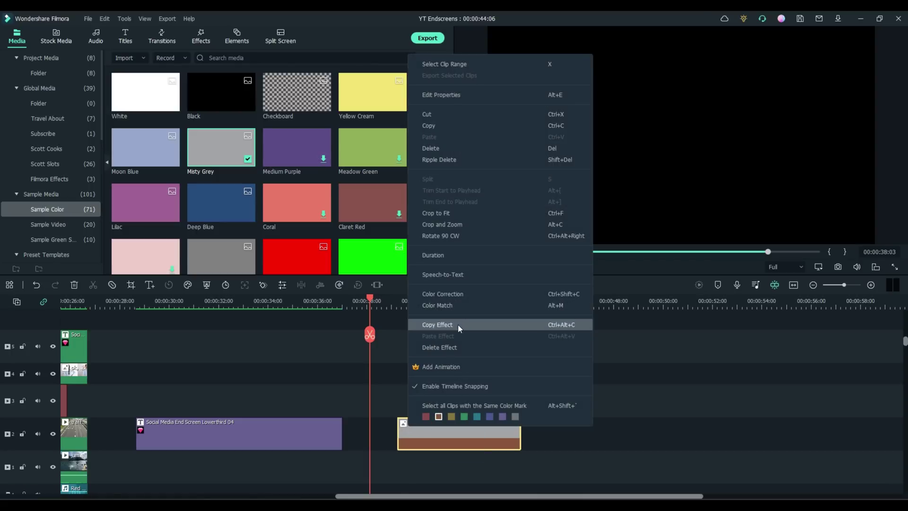
pyautogui.click(448, 258)
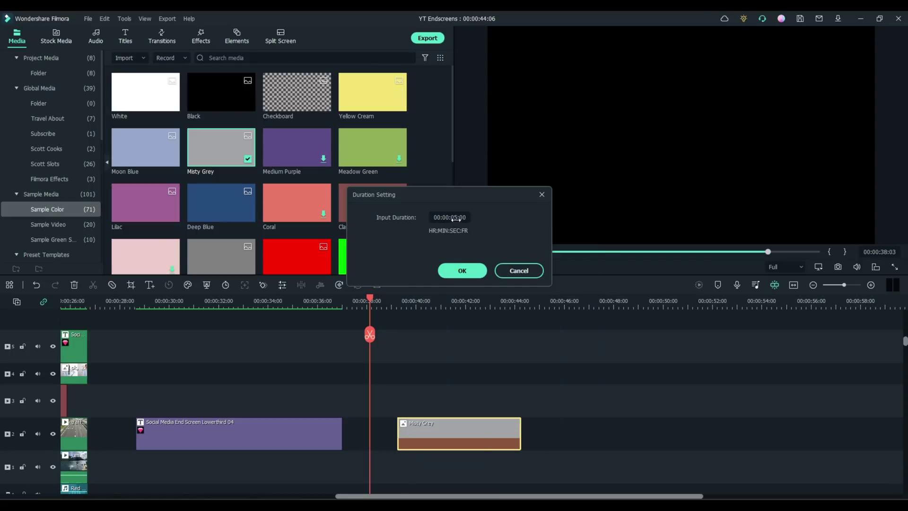
pyautogui.click(454, 218)
pyautogui.write('20')
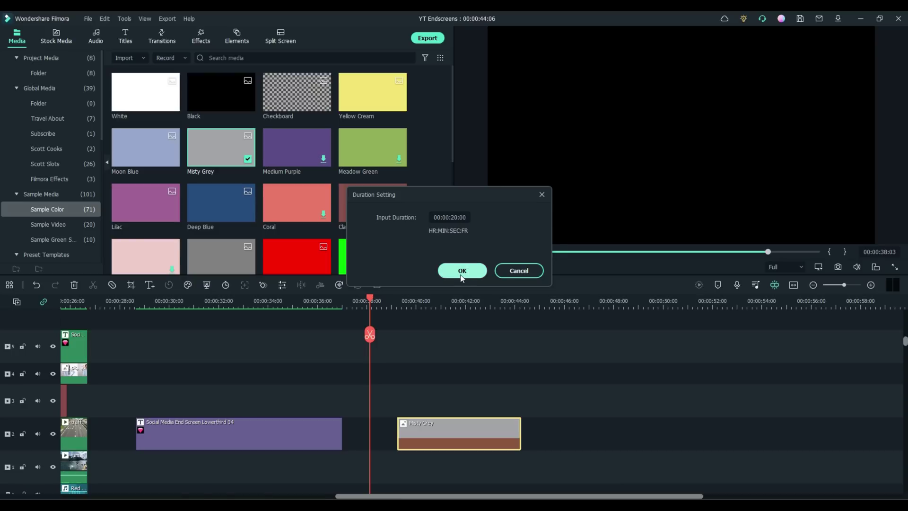
pyautogui.click(462, 271)
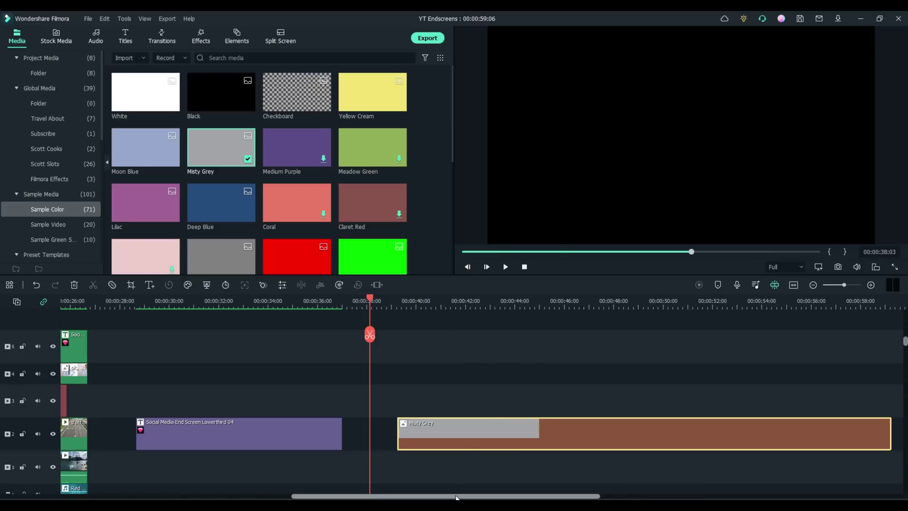
pyautogui.moveTo(456, 498); pyautogui.dragTo(491, 498)
pyautogui.click(331, 303)
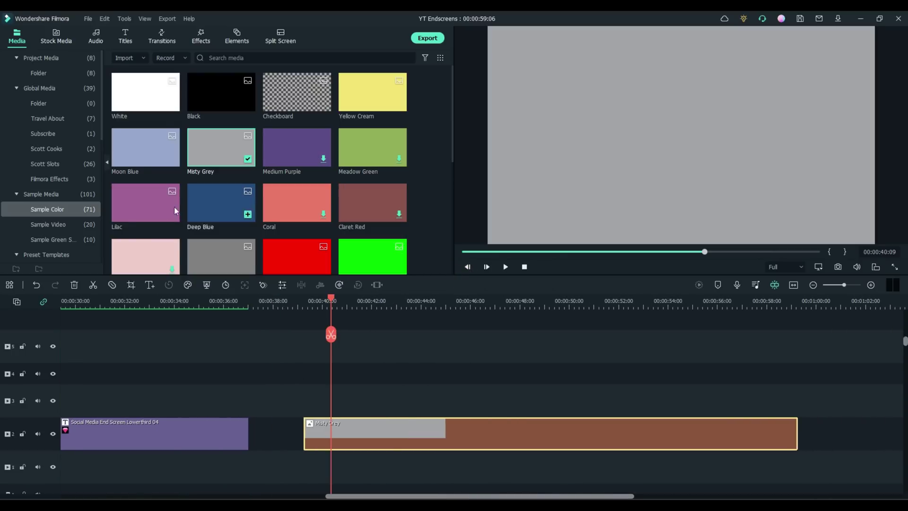
pyautogui.click(124, 36)
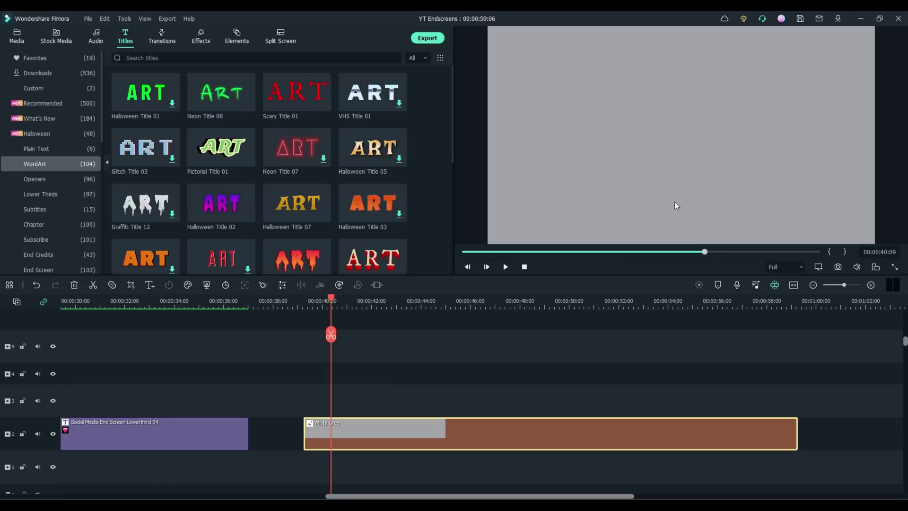
# Add Scary Title 01 on track 3, stretch it to 59:06, and move it top-left.
pyautogui.moveTo(290, 93)
pyautogui.moveTo(289, 92); pyautogui.dragTo(304, 399)
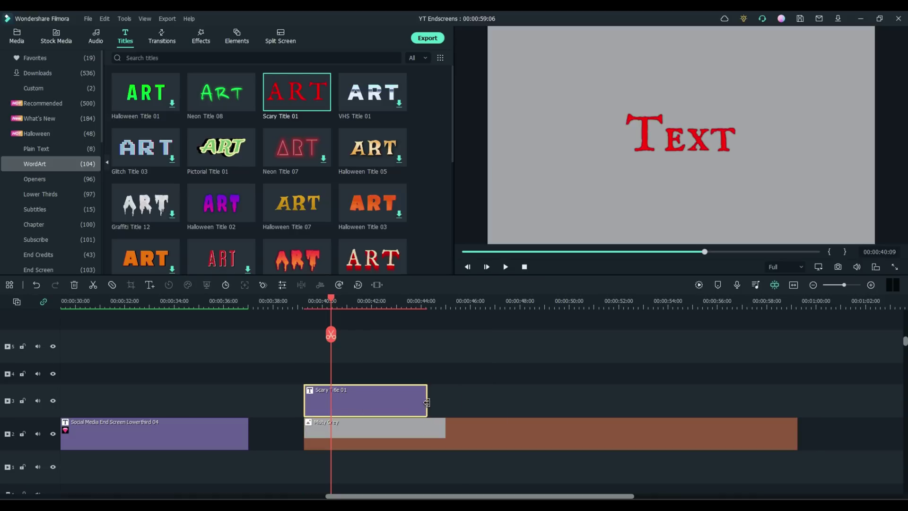
pyautogui.moveTo(427, 401); pyautogui.dragTo(798, 401)
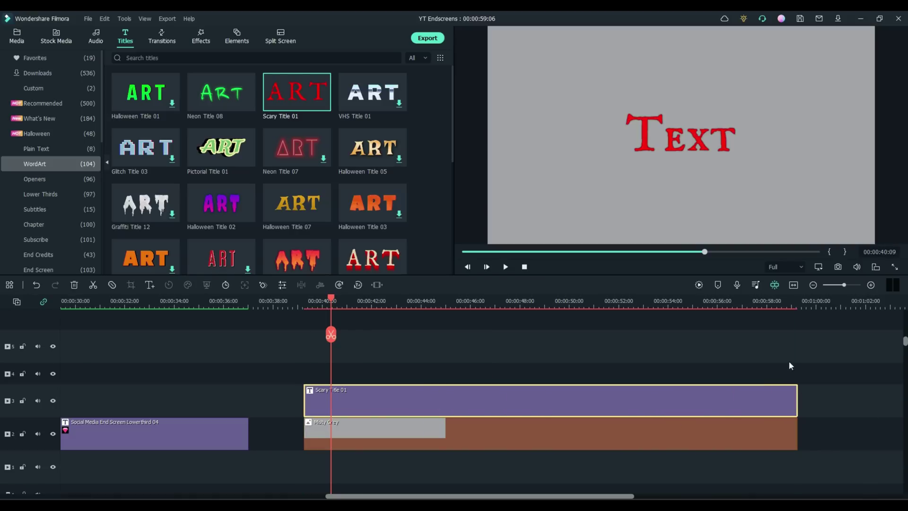
pyautogui.click(670, 146)
pyautogui.moveTo(670, 145); pyautogui.dragTo(542, 83)
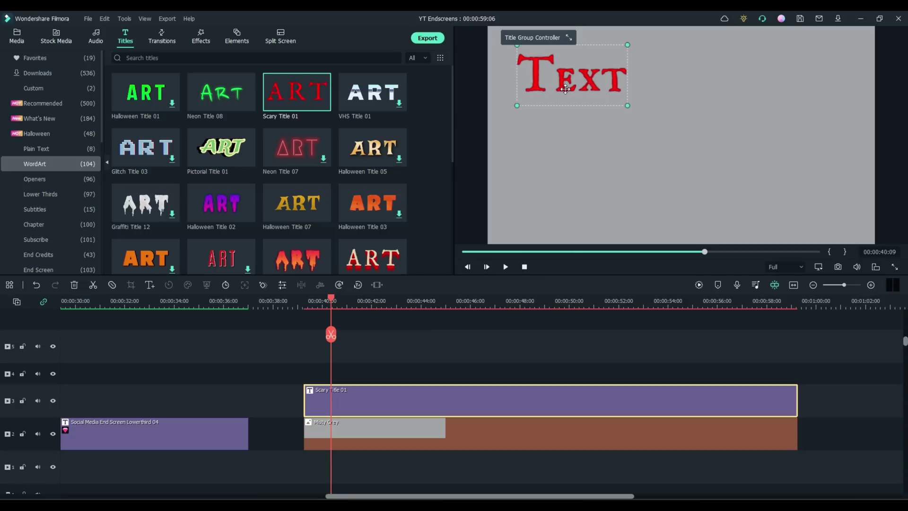
pyautogui.doubleClick(364, 396)
# Replace the title's placeholder text with THANKS FOR WATCHING.
pyautogui.moveTo(191, 104); pyautogui.dragTo(149, 103)
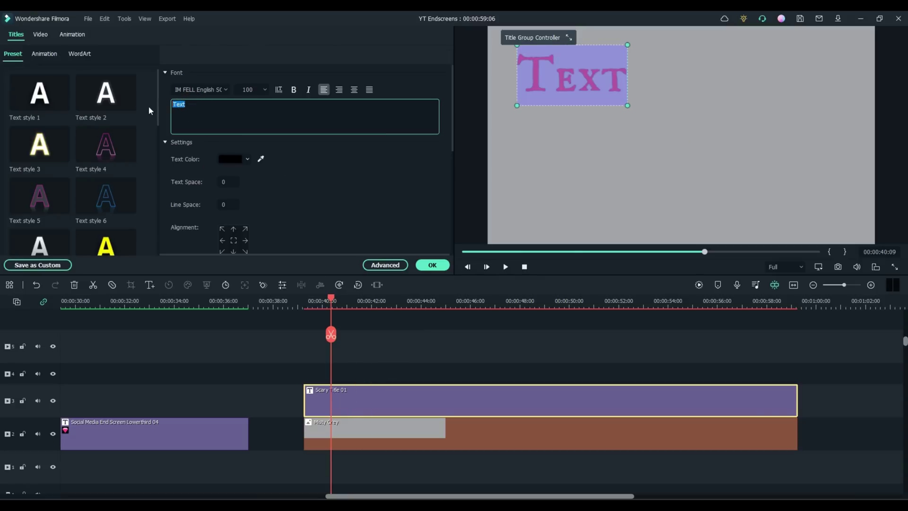
pyautogui.write('THANK')
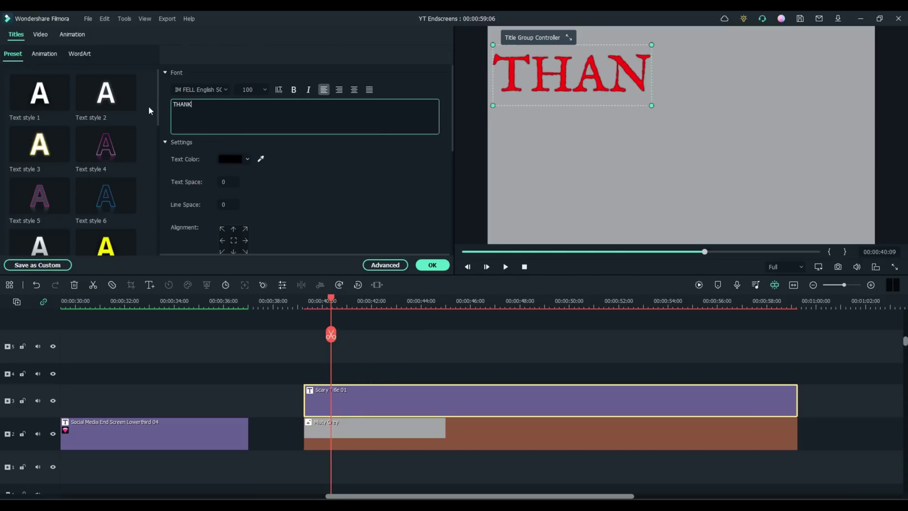
pyautogui.write('S FOR W')
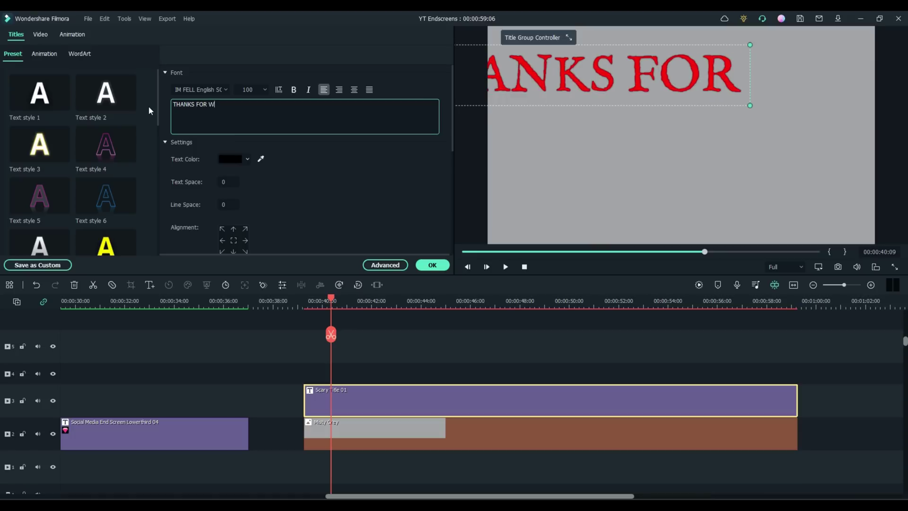
pyautogui.write('ATCHING')
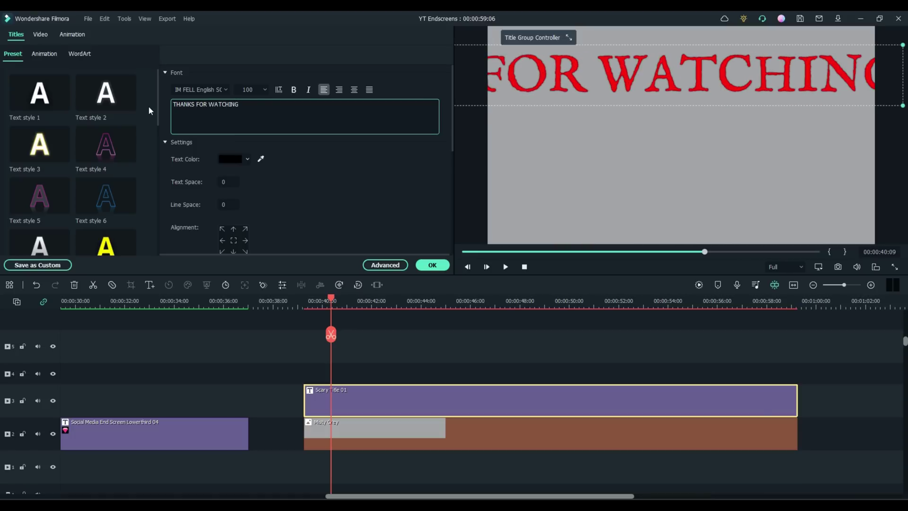
pyautogui.scroll(-20, 246, 90)
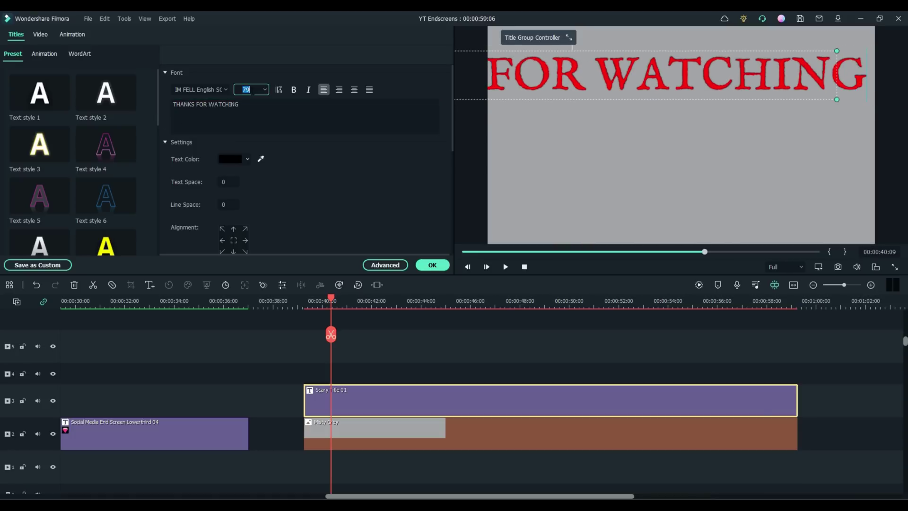
# Set the title to font size 47 and centre it near the top of the card.
pyautogui.click(565, 55)
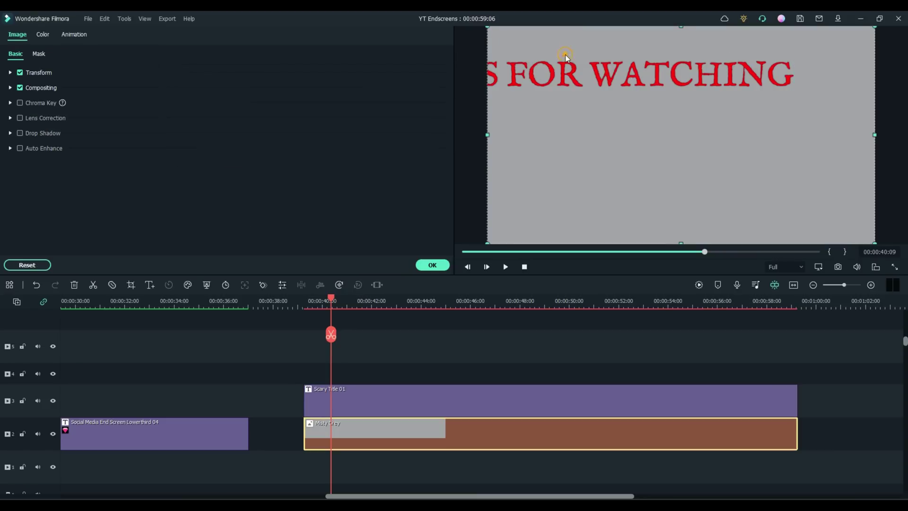
pyautogui.click(567, 55)
pyautogui.moveTo(566, 56); pyautogui.dragTo(675, 50)
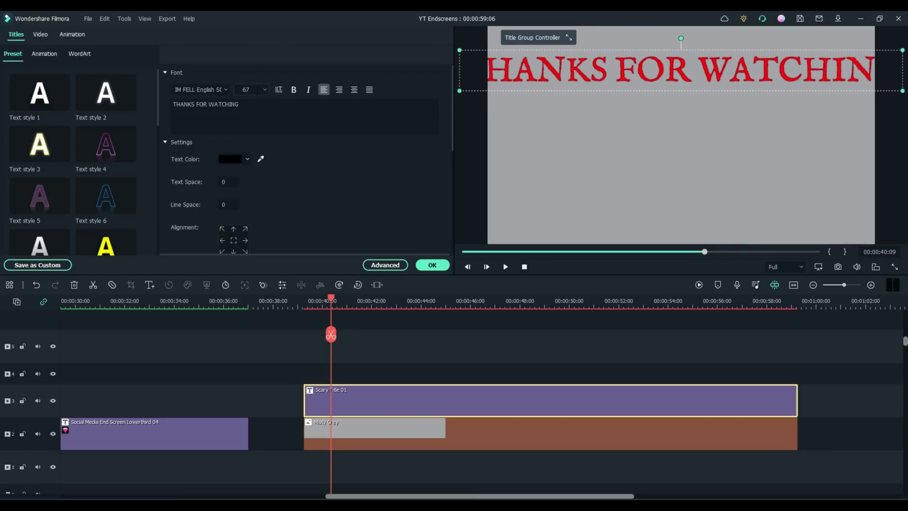
pyautogui.click(250, 89)
pyautogui.scroll(-10, 250, 89)
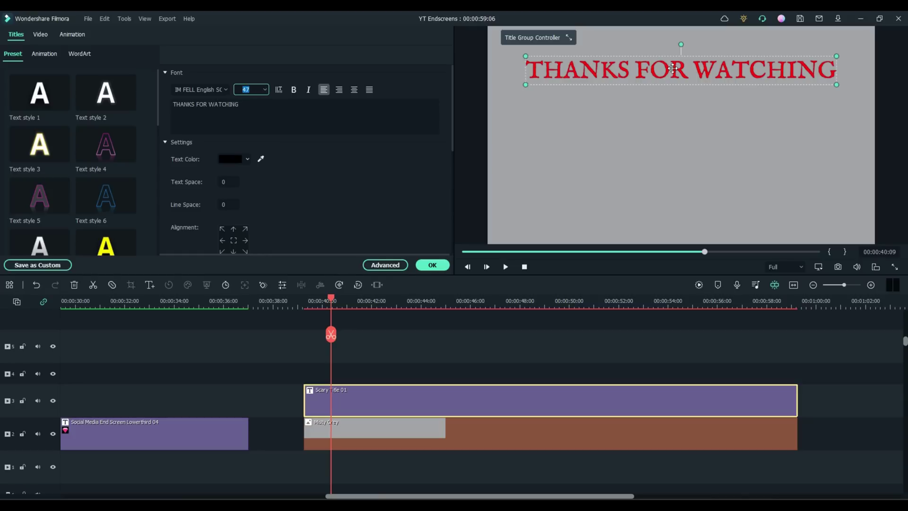
pyautogui.moveTo(673, 68); pyautogui.dragTo(671, 53)
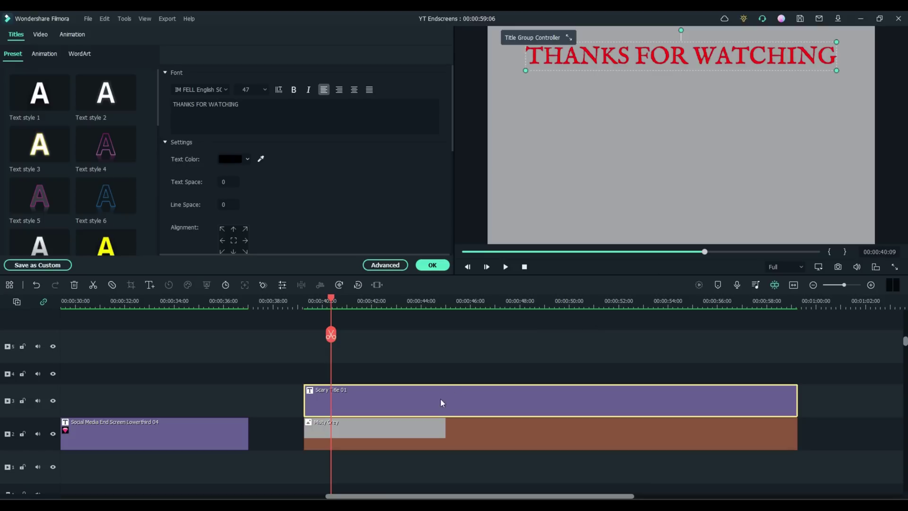
# Set the Misty Grey clip to 00:00:10:00 and trim the title clip to end with it.
pyautogui.rightClick(487, 434)
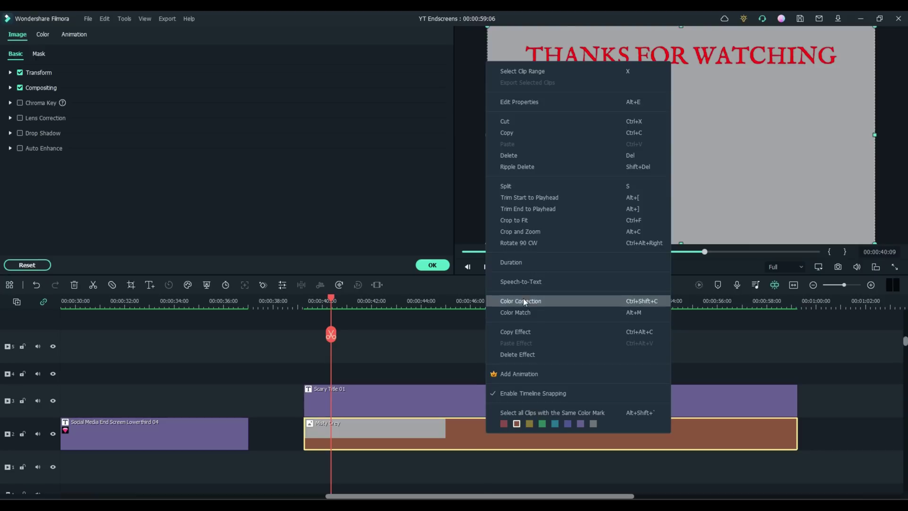
pyautogui.click(511, 262)
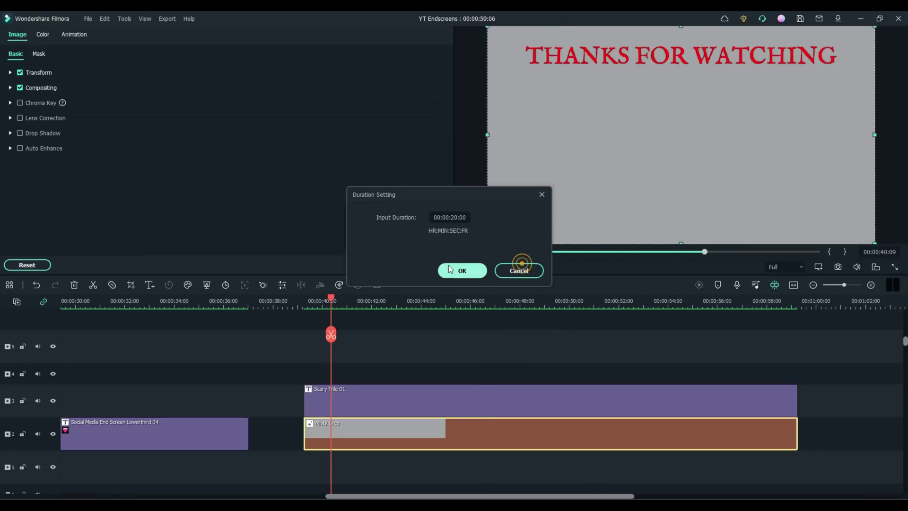
pyautogui.click(452, 217)
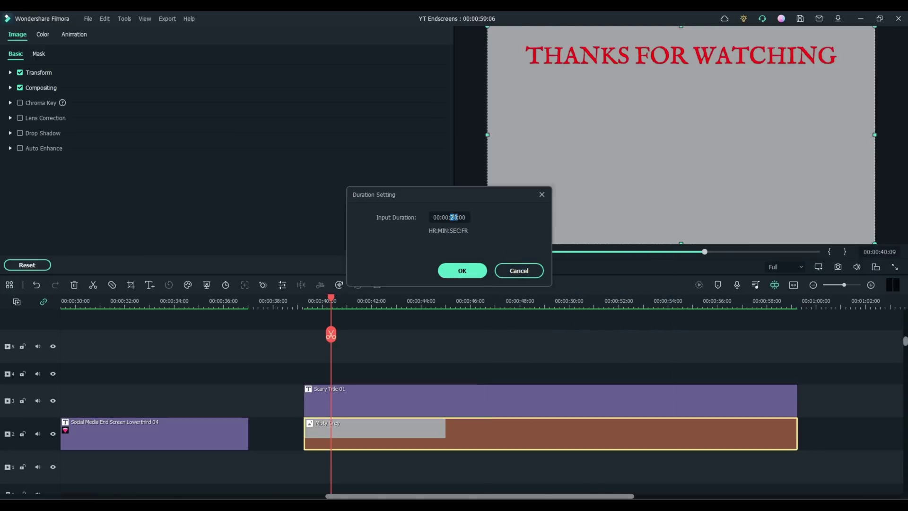
pyautogui.click(453, 217)
pyautogui.write('10')
pyautogui.click(461, 271)
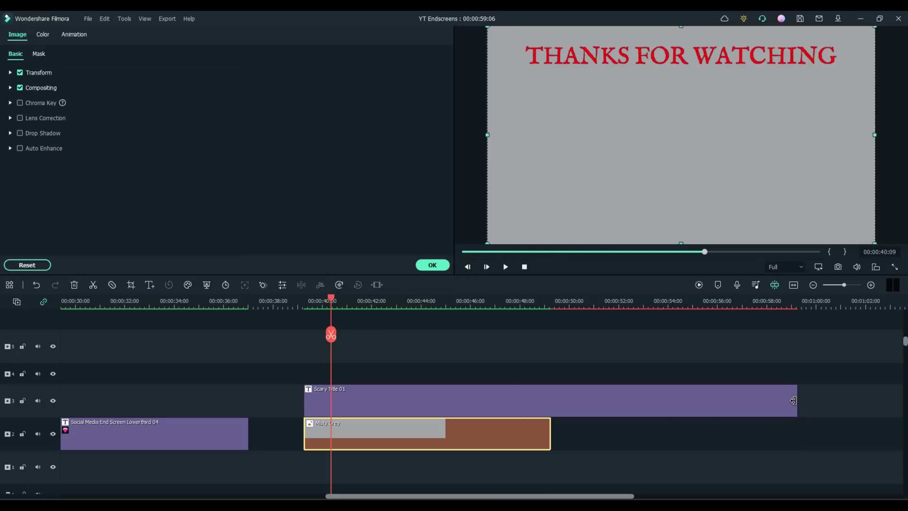
pyautogui.moveTo(795, 399); pyautogui.dragTo(548, 399)
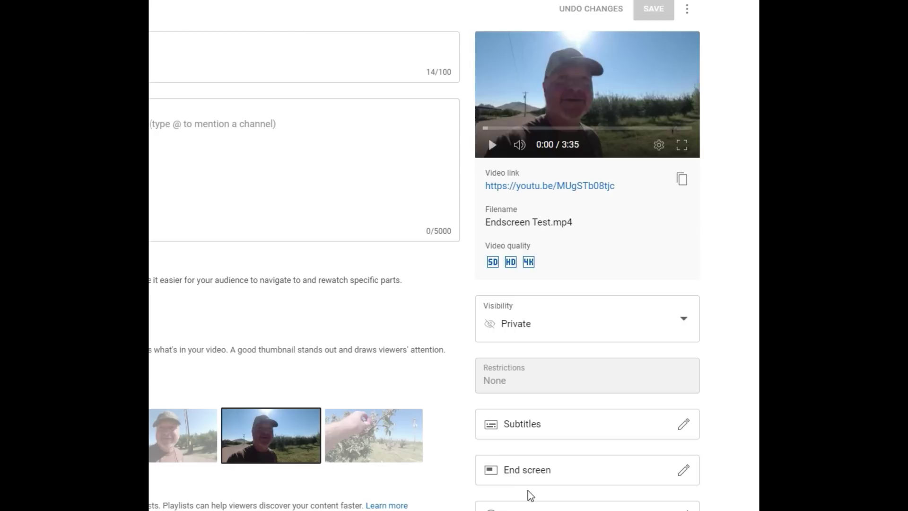
# Open the End screen editor for Endscreen Test and move to the video's ending.
pyautogui.click(532, 477)
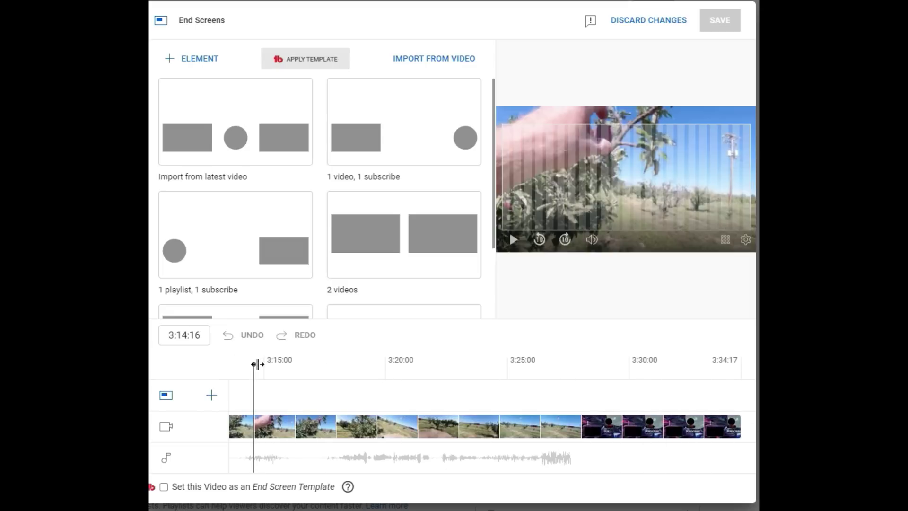
pyautogui.moveTo(257, 364)
pyautogui.mouseDown()
pyautogui.moveTo(735, 361)
pyautogui.moveTo(218, 357)
pyautogui.moveTo(243, 357)
pyautogui.mouseUp()
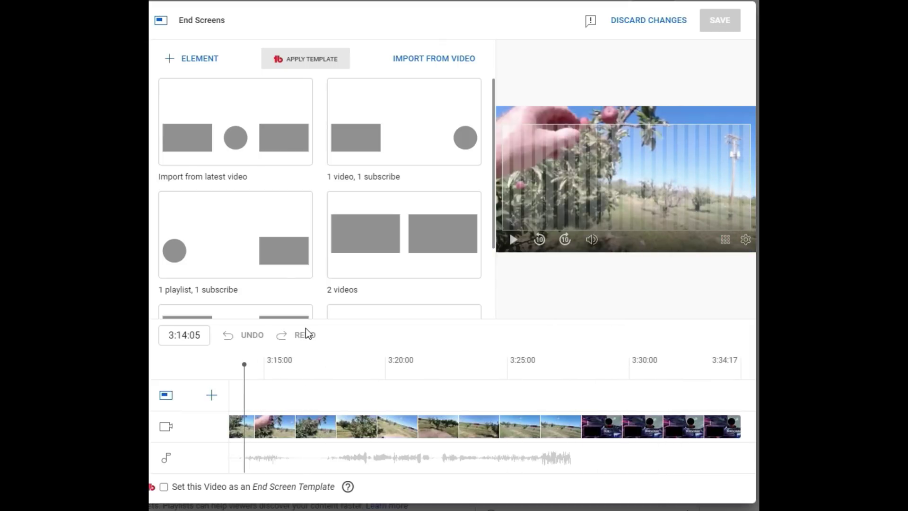
# Add a channel Subscribe element to the end screen, spanning 3:14:17 to 3:34:17.
pyautogui.click(168, 62)
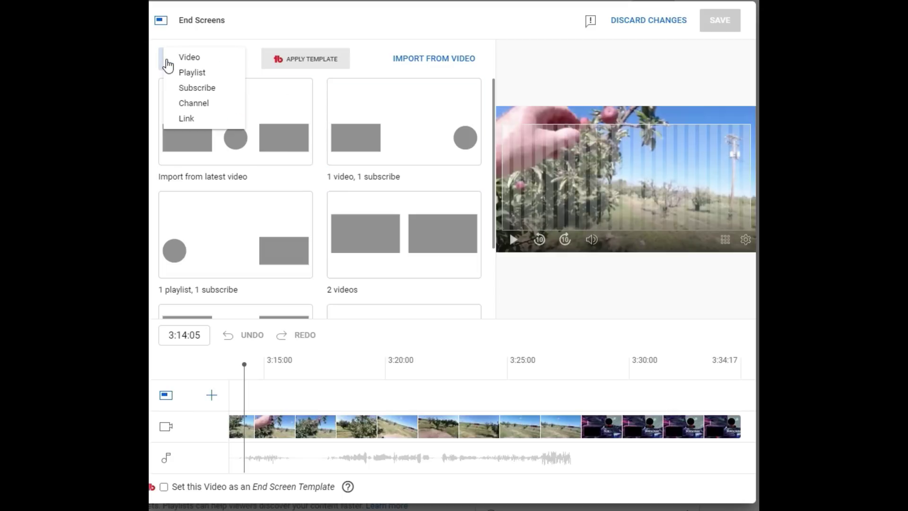
pyautogui.click(197, 88)
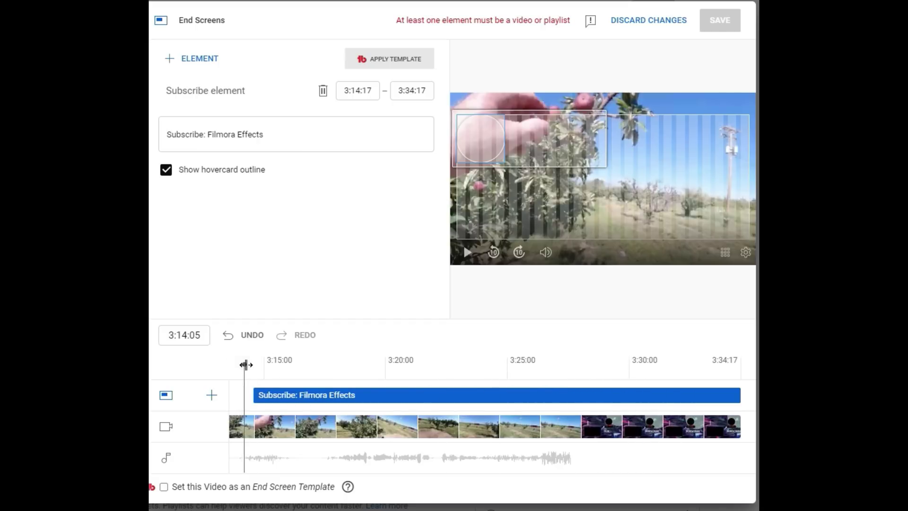
# Start the Subscribe element at 3:27:29 and position it over the end card's top-right circular logo slot.
pyautogui.moveTo(246, 365); pyautogui.dragTo(580, 388)
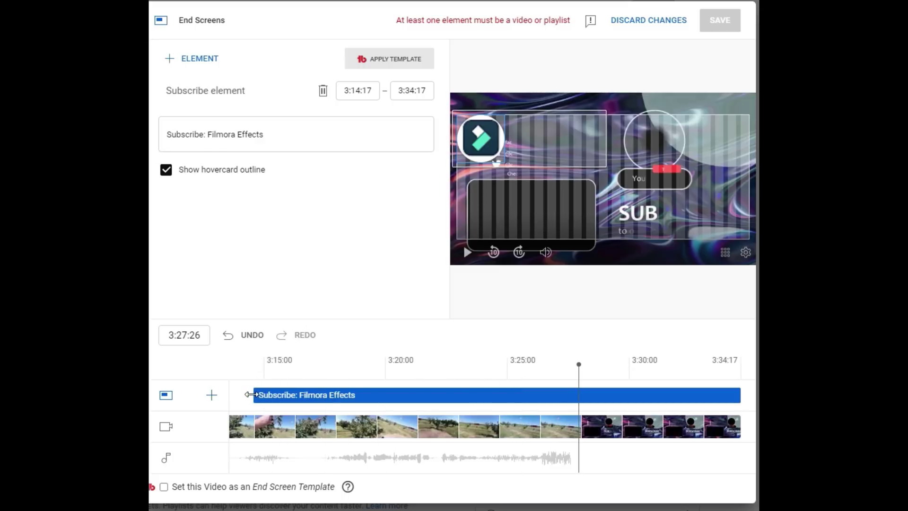
pyautogui.moveTo(251, 394); pyautogui.dragTo(578, 390)
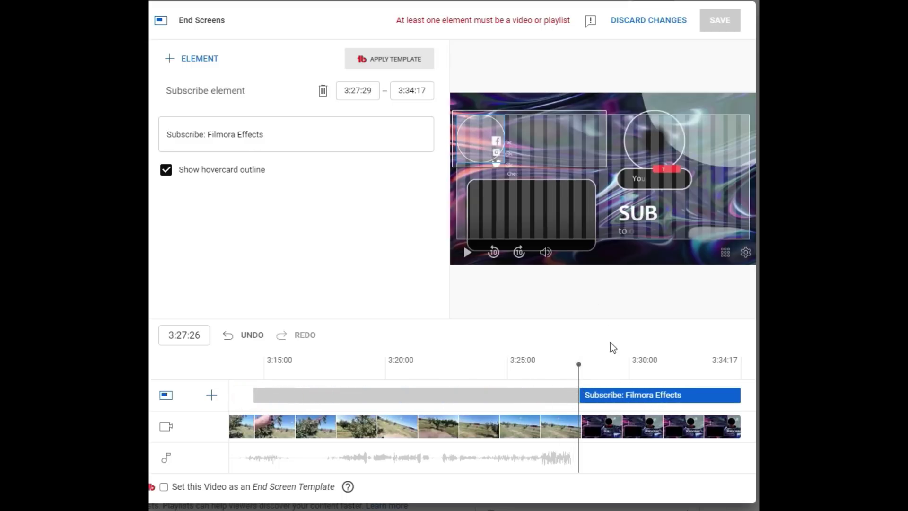
pyautogui.moveTo(579, 364); pyautogui.dragTo(581, 364)
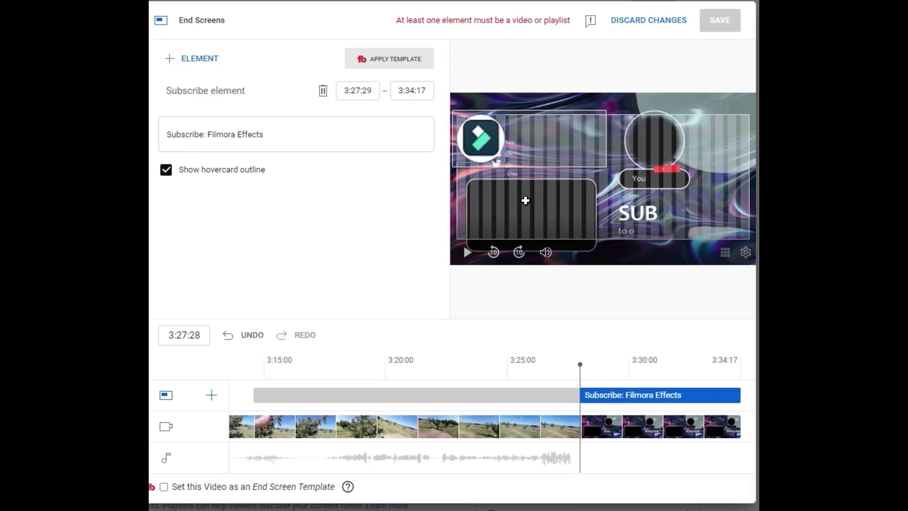
pyautogui.moveTo(505, 143); pyautogui.dragTo(661, 146)
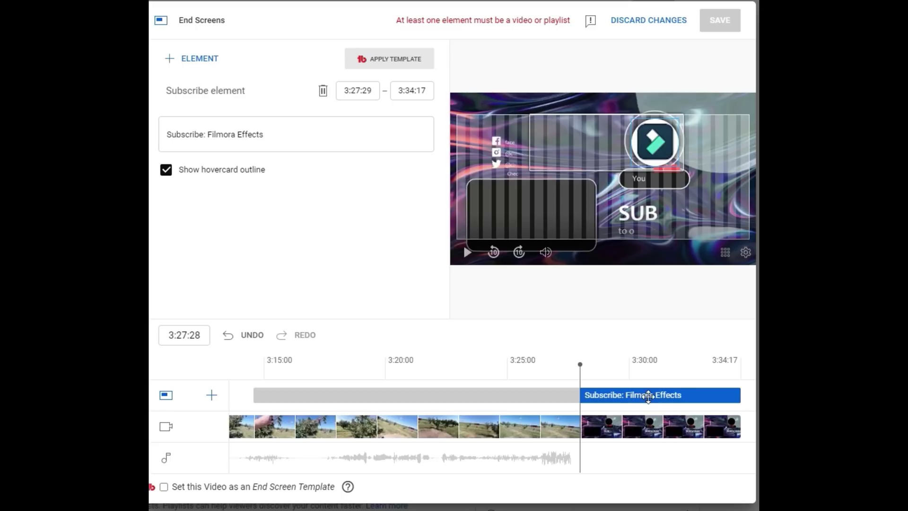
# Add a Most recent upload video element and place it in the end card's lower-left video frame.
pyautogui.click(174, 63)
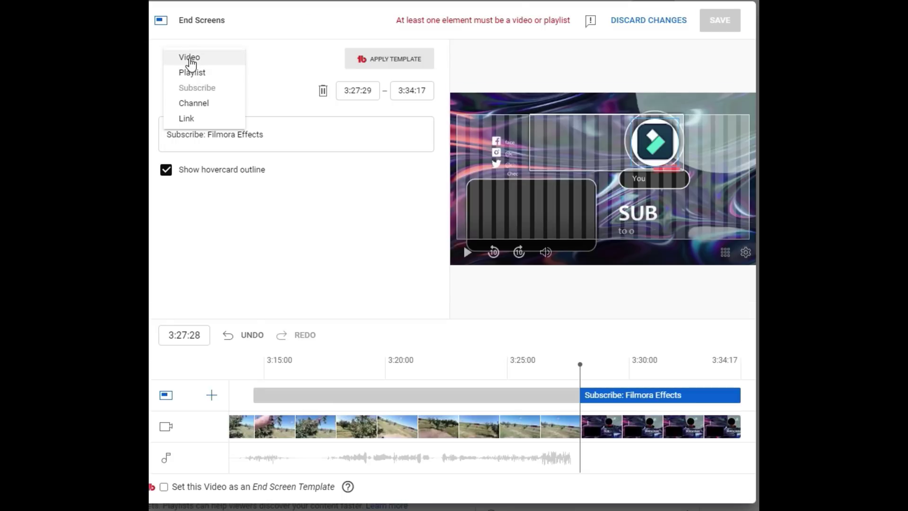
pyautogui.click(189, 57)
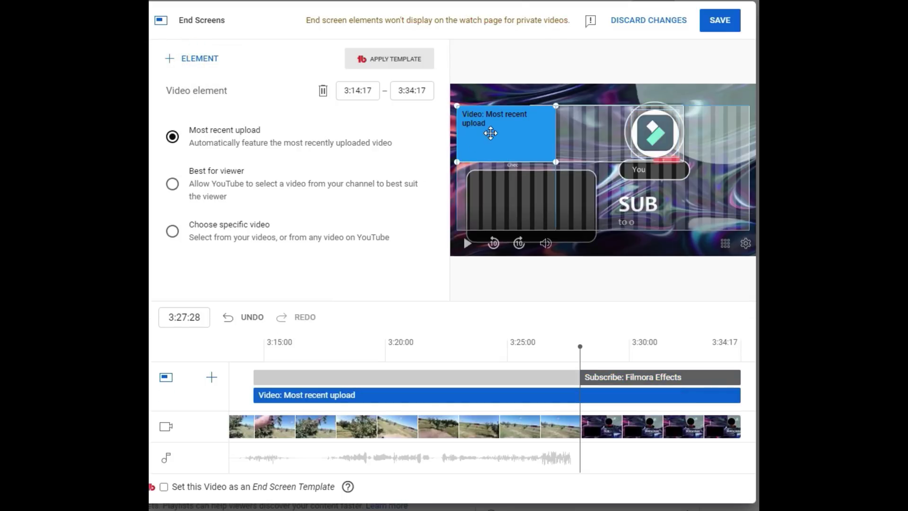
pyautogui.moveTo(487, 134); pyautogui.dragTo(516, 200)
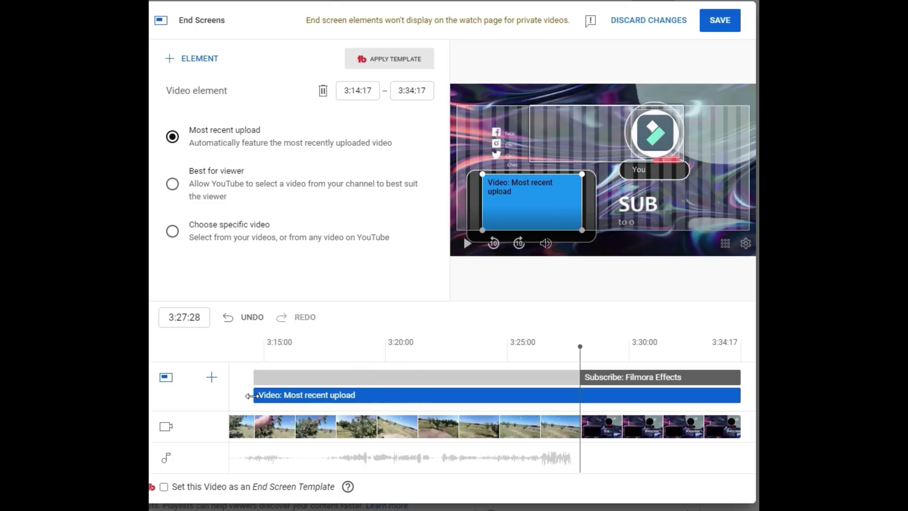
# Make the video element start at 3:27:29, matching the end card start.
pyautogui.click(238, 345)
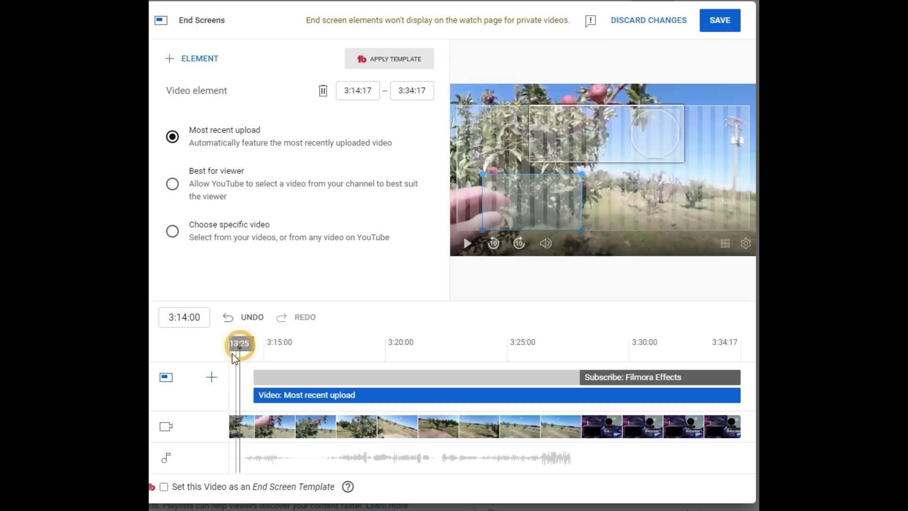
pyautogui.moveTo(238, 346); pyautogui.dragTo(580, 379)
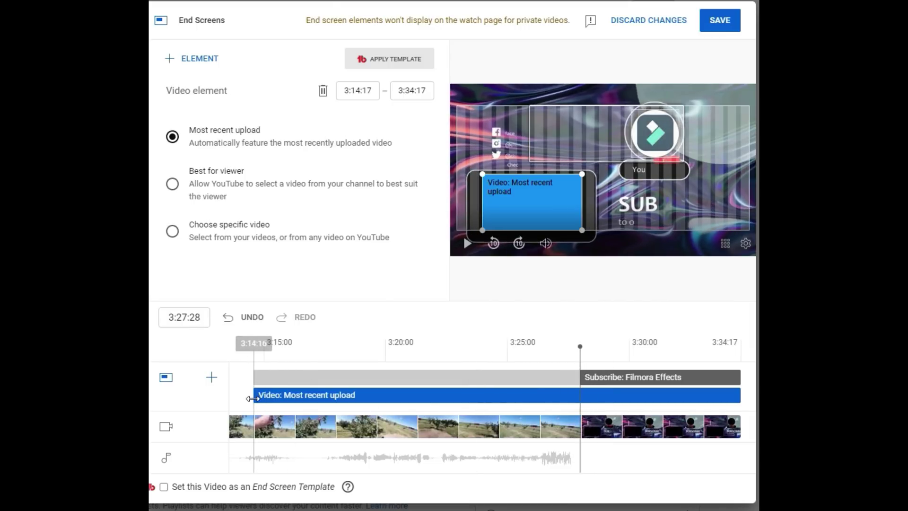
pyautogui.moveTo(253, 395); pyautogui.dragTo(578, 399)
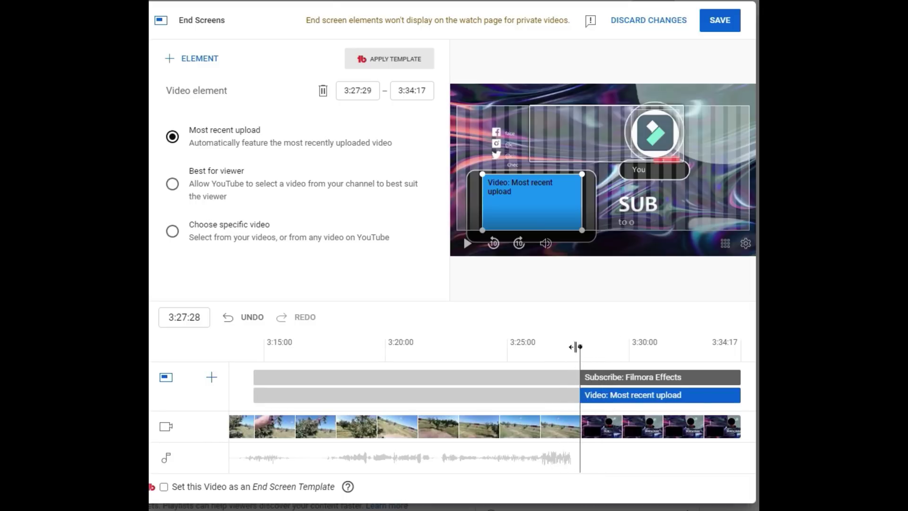
# Scrub around 3:25 to check the element timing, then save the end screen.
pyautogui.moveTo(576, 348); pyautogui.dragTo(523, 355)
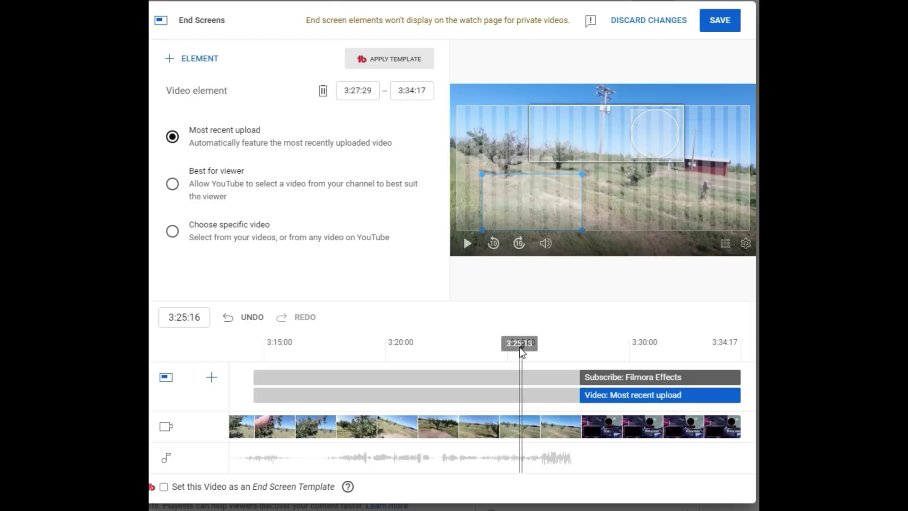
pyautogui.moveTo(520, 346); pyautogui.dragTo(600, 360)
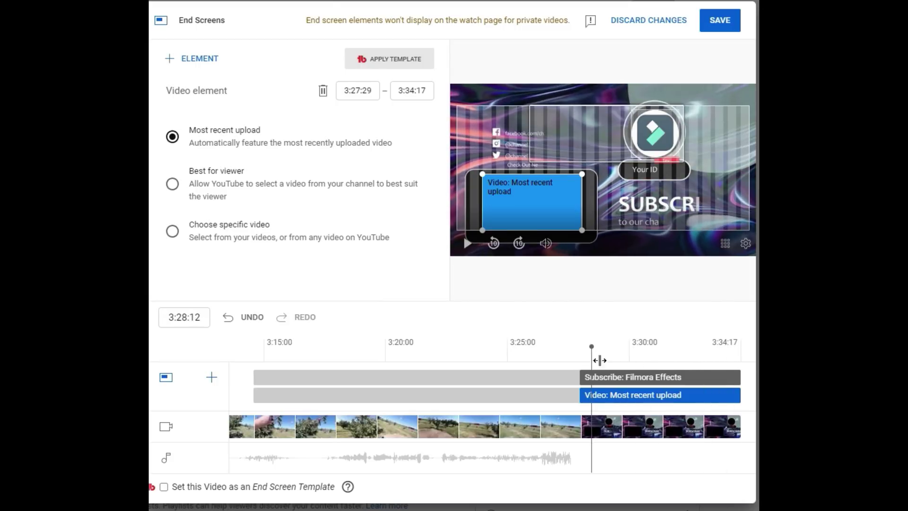
pyautogui.click(714, 29)
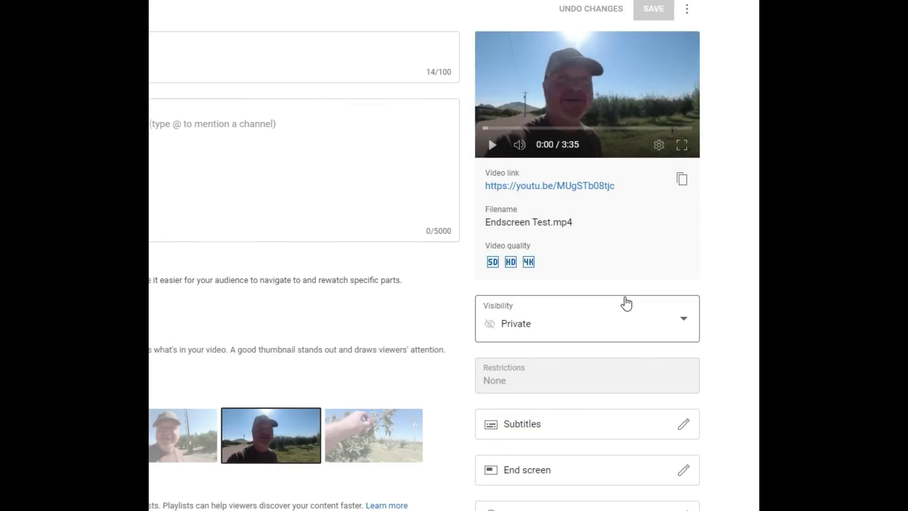